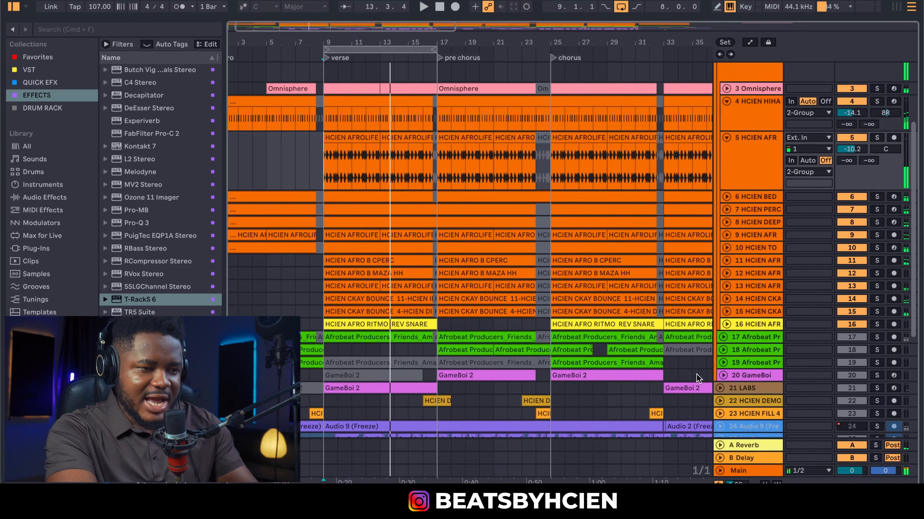
# Show the Main track's mastering chain, bypass T-RackS 6, and replay the verse from the start marker
pyautogui.doubleClick(760, 472)
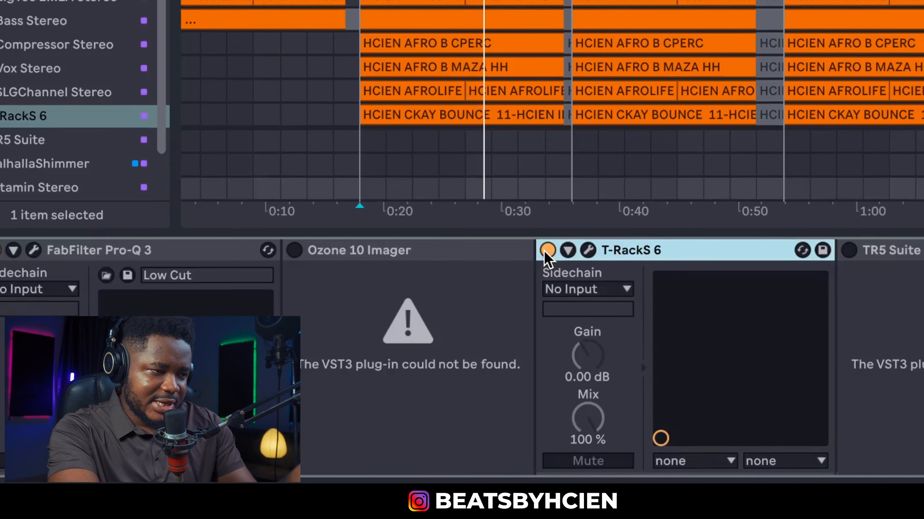
pyautogui.click(442, 354)
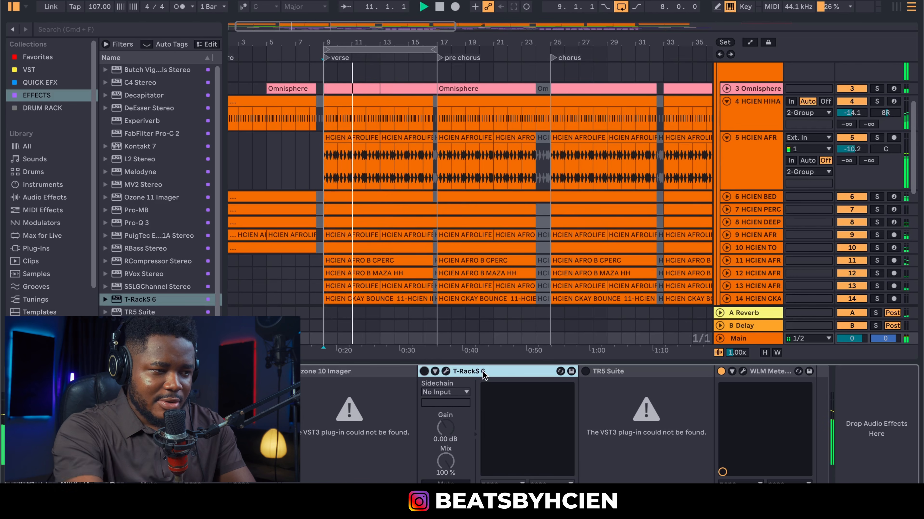
pyautogui.press('space')
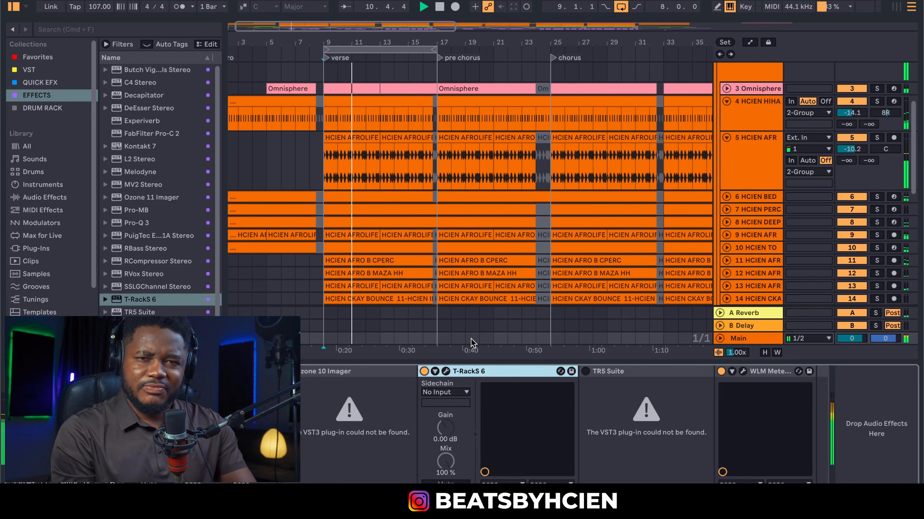
# Hide the master Device View and solo track 4 HCIEN HIHA
pyautogui.click(471, 365)
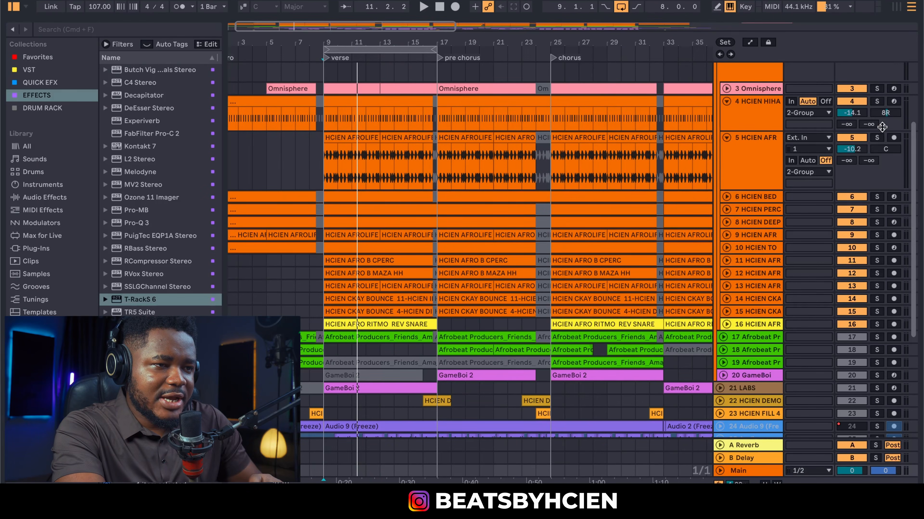
pyautogui.click(878, 102)
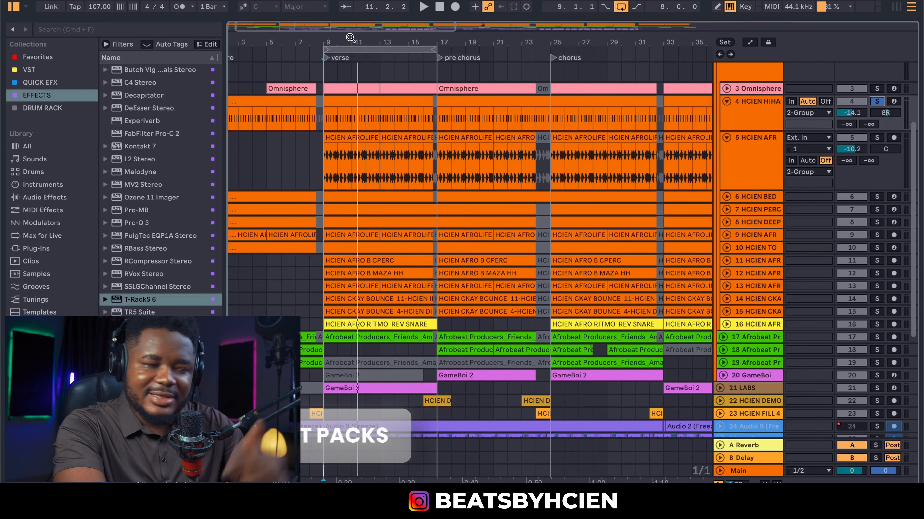
# Zoom in around bar 9, inspect the hi-hat clip's steady C3 notes, then close the editor
pyautogui.moveTo(327, 39); pyautogui.dragTo(328, 72)
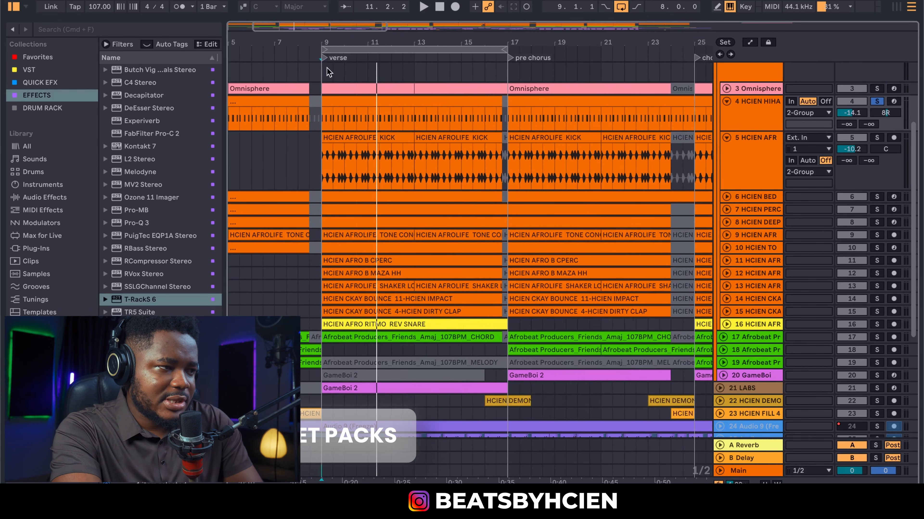
pyautogui.doubleClick(343, 103)
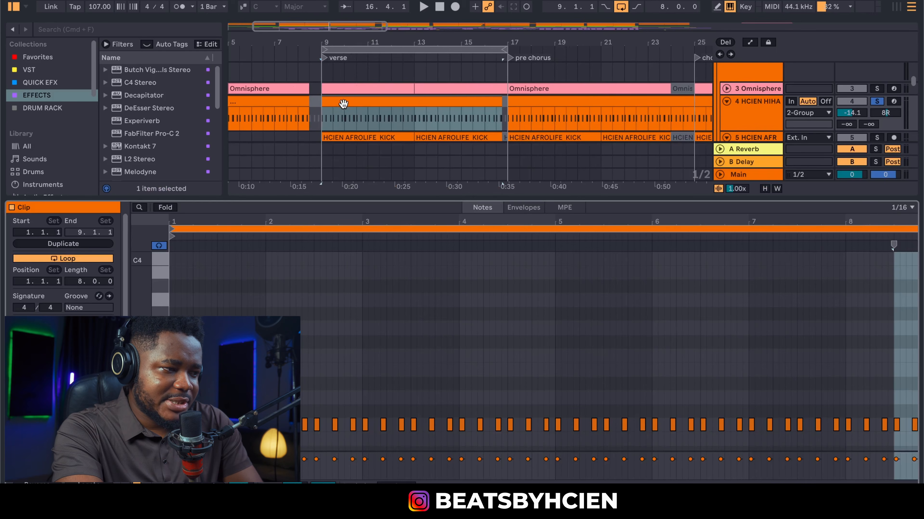
pyautogui.scroll(-2, 542, 351)
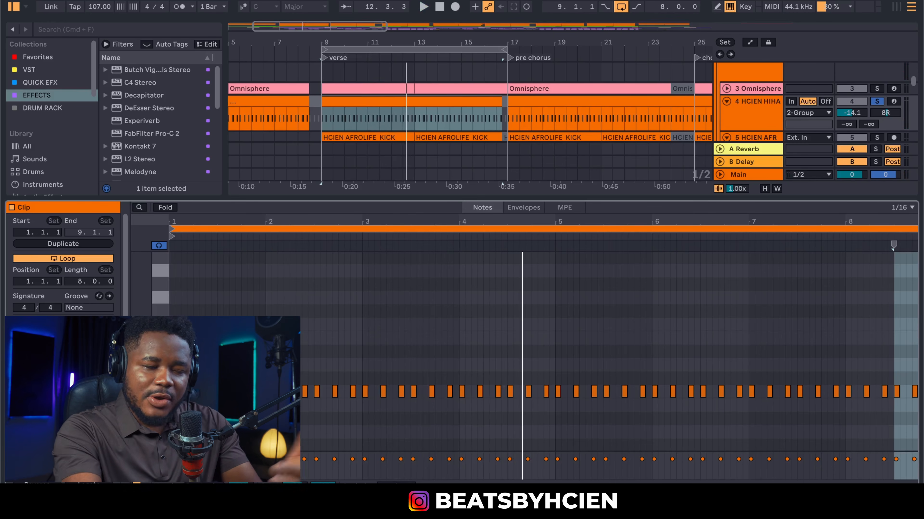
pyautogui.doubleClick(420, 200)
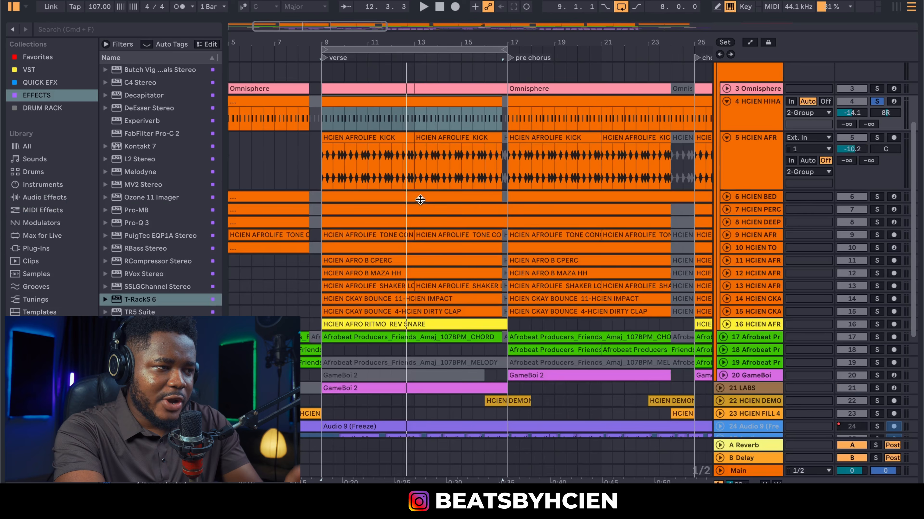
# Unfold HCIEN BED, move it above the kick track, and set the play position to bar 9
pyautogui.click(726, 199)
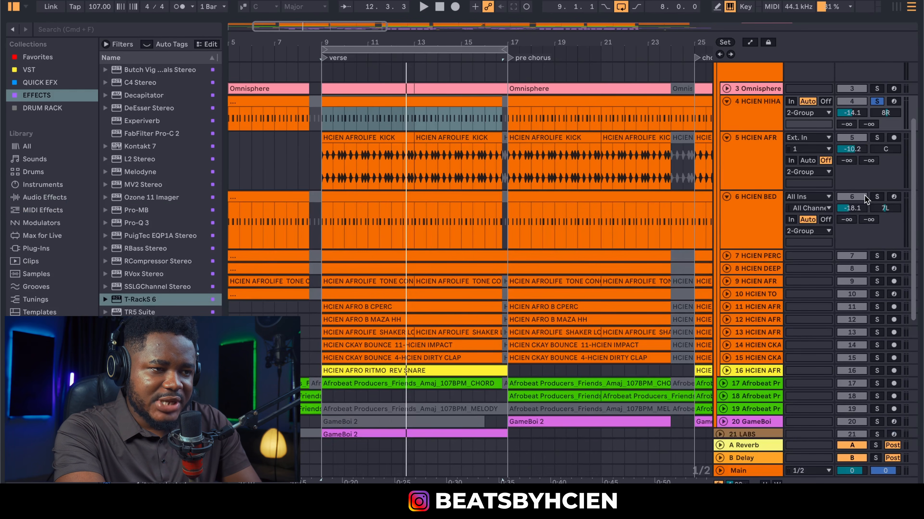
pyautogui.moveTo(762, 218); pyautogui.dragTo(749, 151)
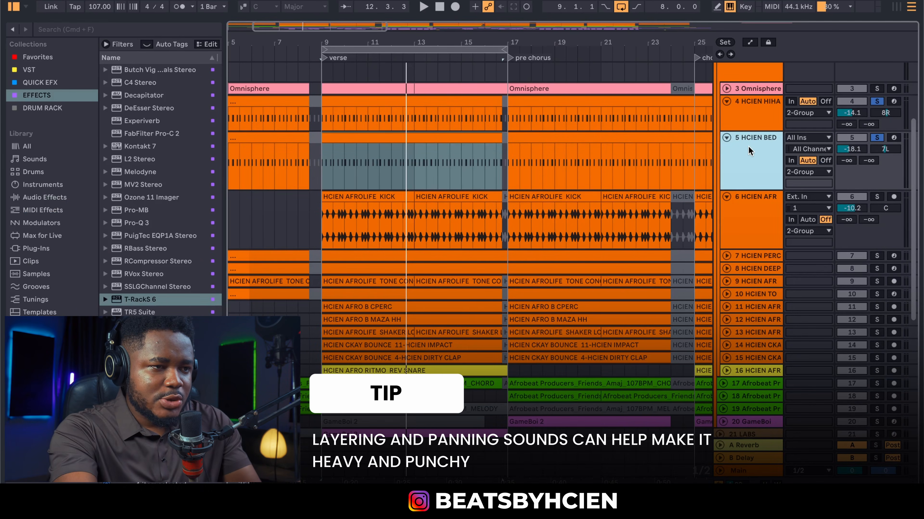
pyautogui.click(326, 170)
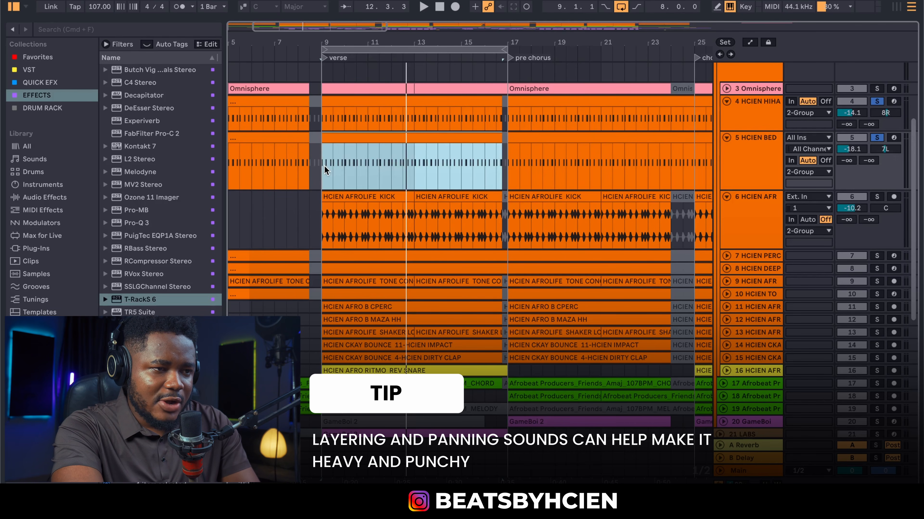
pyautogui.click(324, 161)
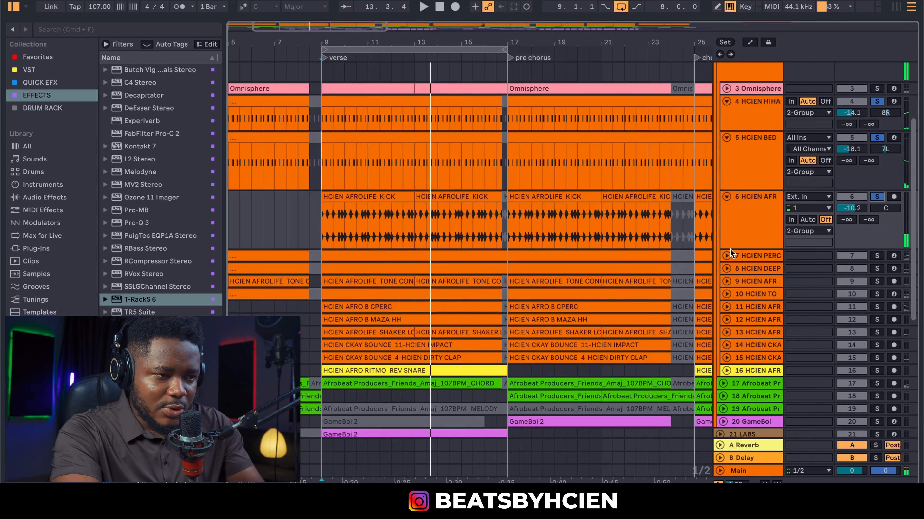
# Unfold HCIEN PERC, select its verse clip, zoom to bars 8–17, and set the play position inside the verse
pyautogui.click(728, 253)
pyautogui.click(468, 259)
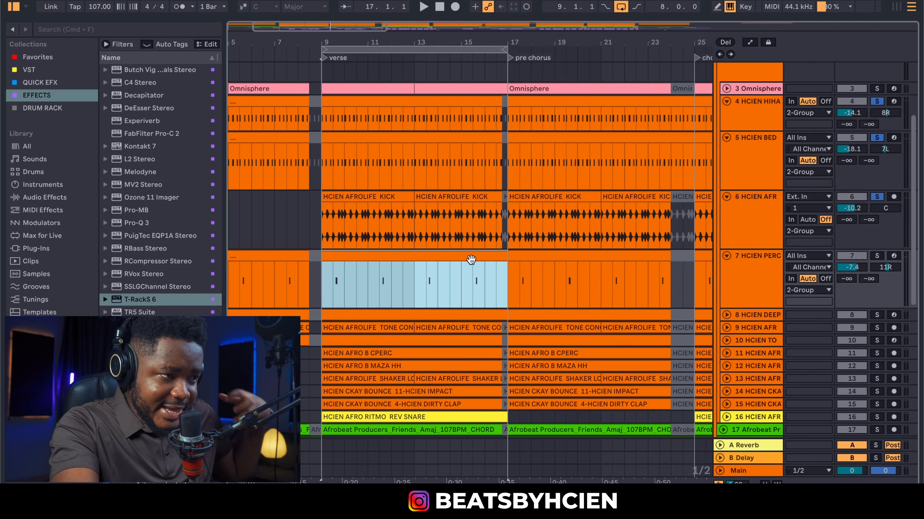
pyautogui.moveTo(335, 41); pyautogui.dragTo(336, 84)
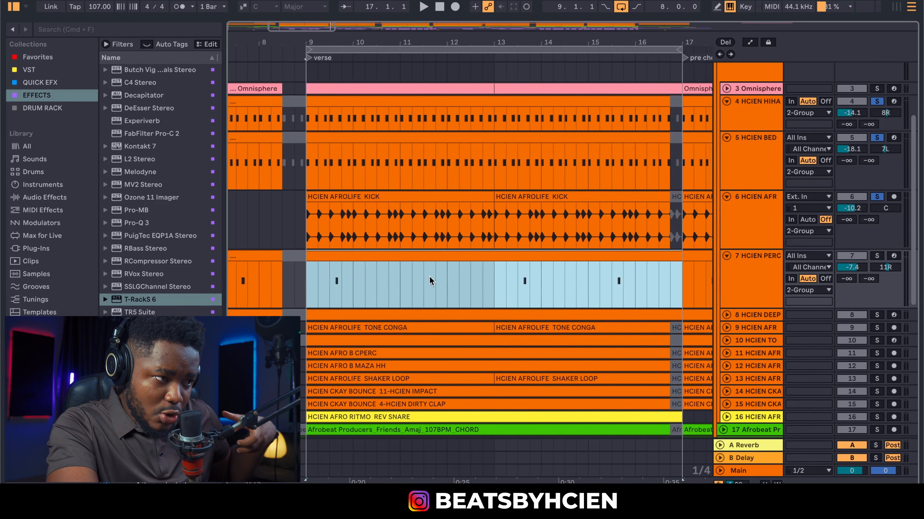
pyautogui.click(429, 251)
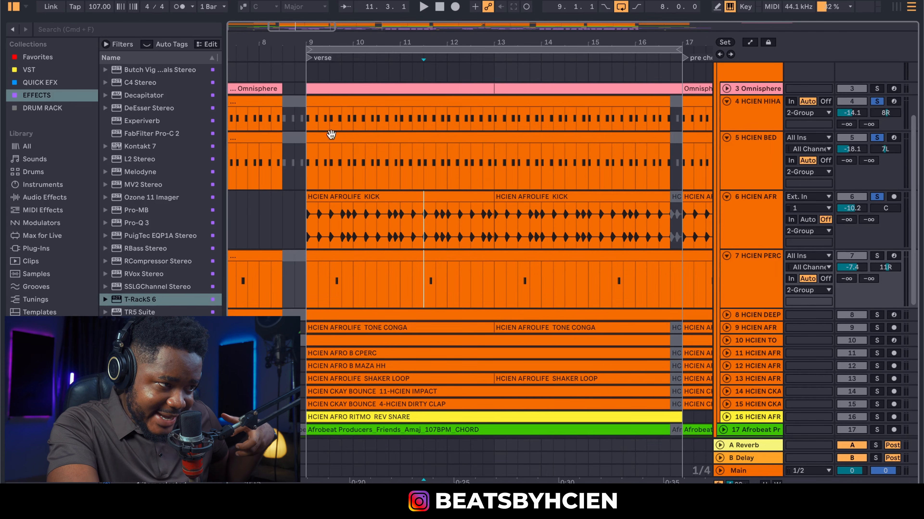
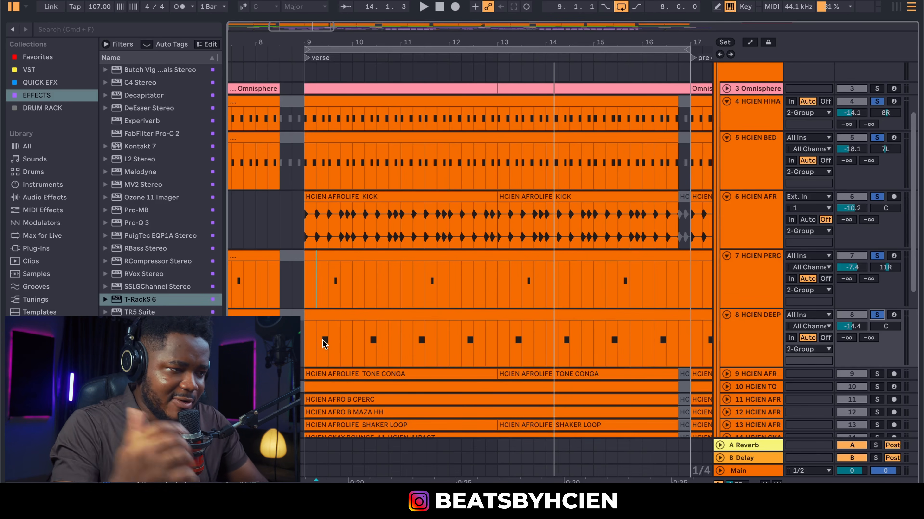
# Play the verse with tracks 4–8 soloed, then unfold track 9's conga clips
pyautogui.press('space')
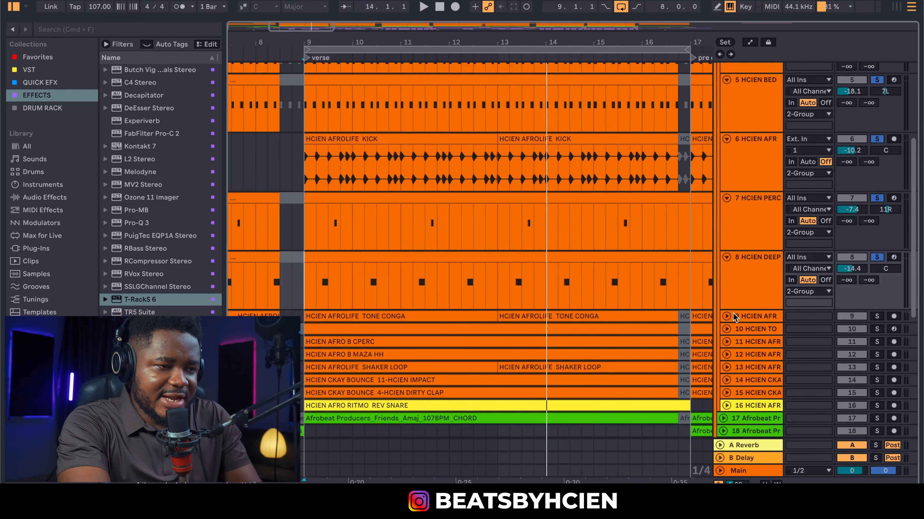
pyautogui.click(726, 316)
# Solo TONE CONGA, play from bar 9, and audition both clips, marking a range in the first
pyautogui.click(877, 318)
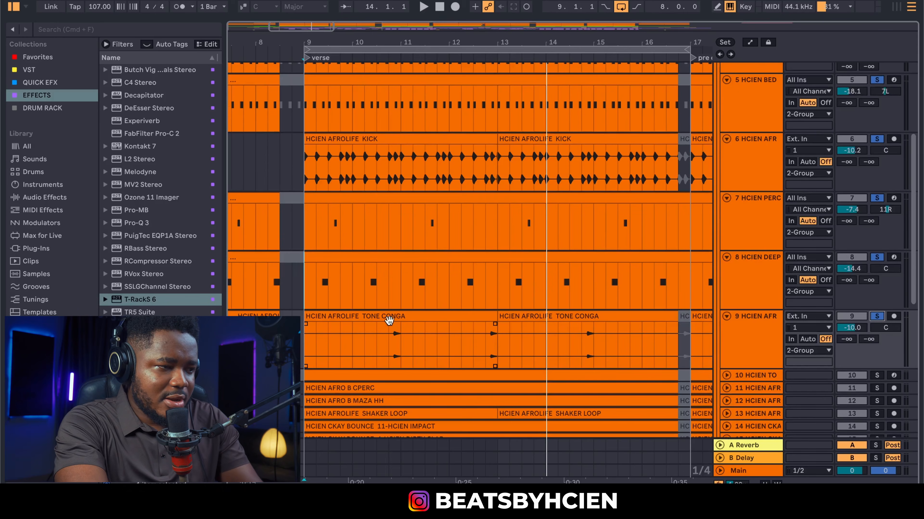
pyautogui.press('space')
pyautogui.click(428, 320)
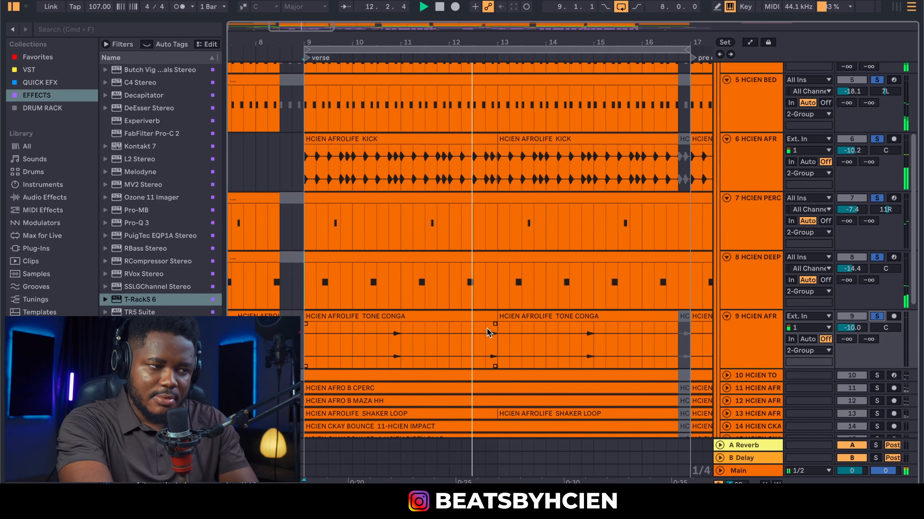
pyautogui.click(570, 340)
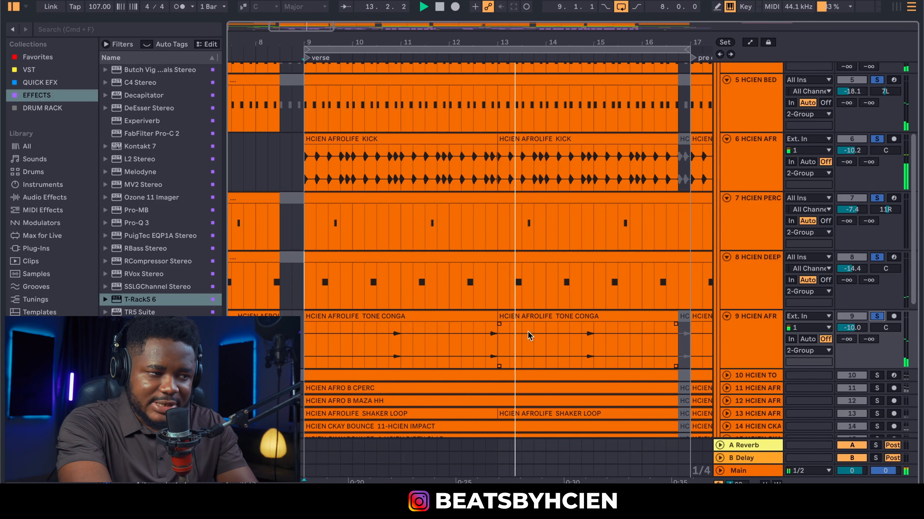
pyautogui.moveTo(389, 338); pyautogui.dragTo(406, 338)
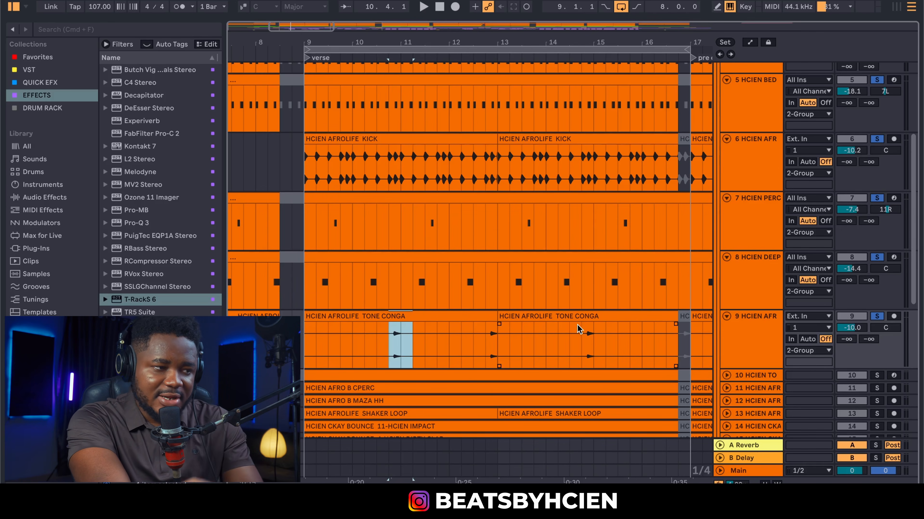
pyautogui.scroll(-3, 596, 323)
# Unfold and solo track 10, play it from bar 9, then unfold track 11's CPERC clip
pyautogui.click(726, 311)
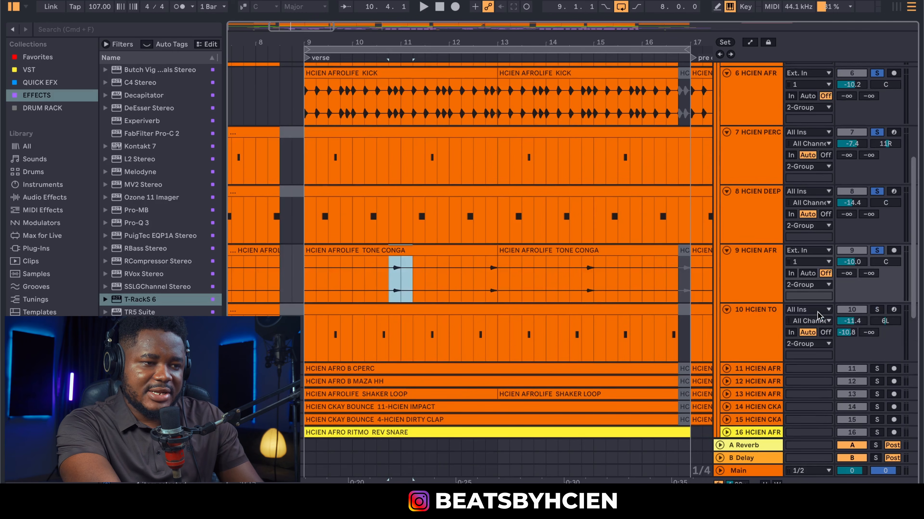
pyautogui.click(876, 310)
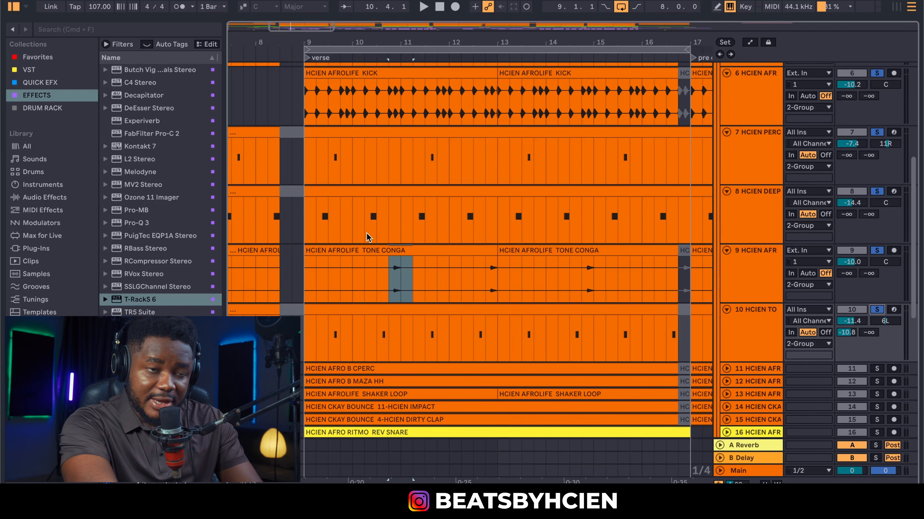
pyautogui.click(306, 282)
pyautogui.press('space')
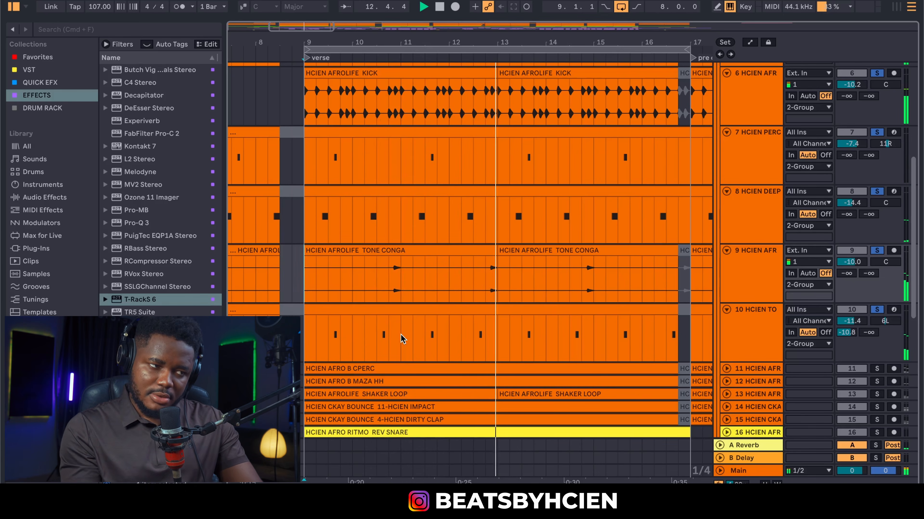
pyautogui.press('space')
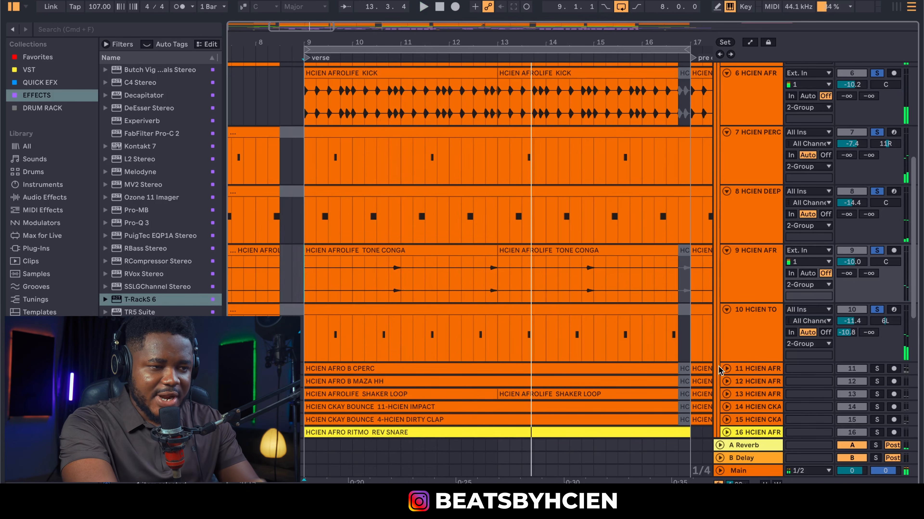
pyautogui.click(726, 369)
pyautogui.scroll(-3, 663, 355)
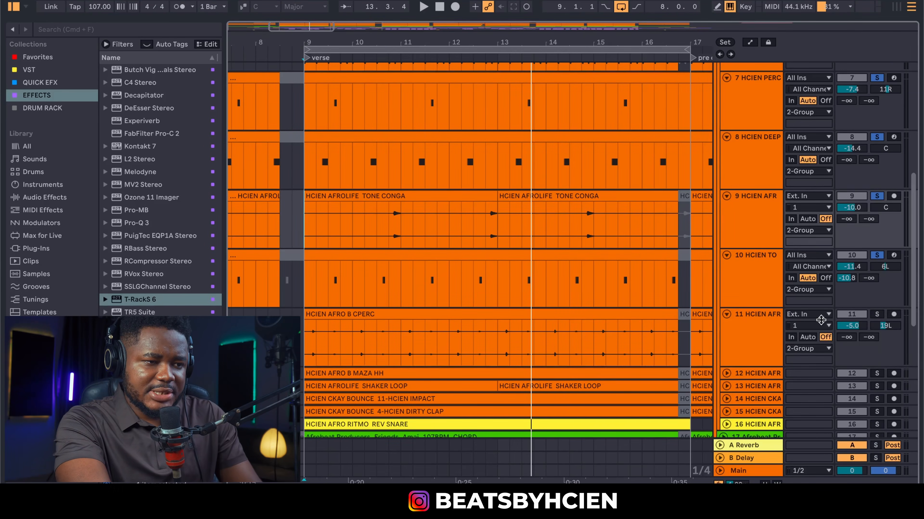
# Solo the CPERC and MAZA HH tracks, playing each from bar 9, then unfold track 13
pyautogui.keyDown('super'); pyautogui.click(873, 313); pyautogui.keyUp('super')
pyautogui.press('space')
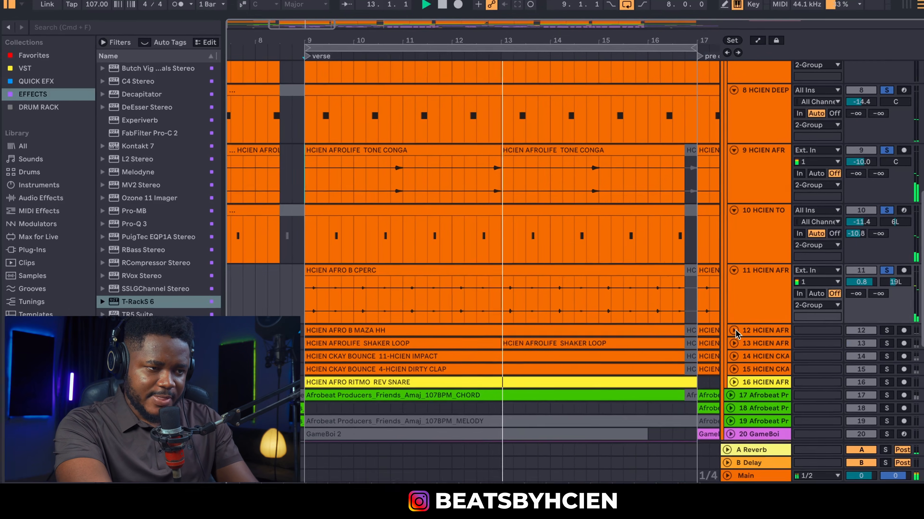
pyautogui.click(734, 331)
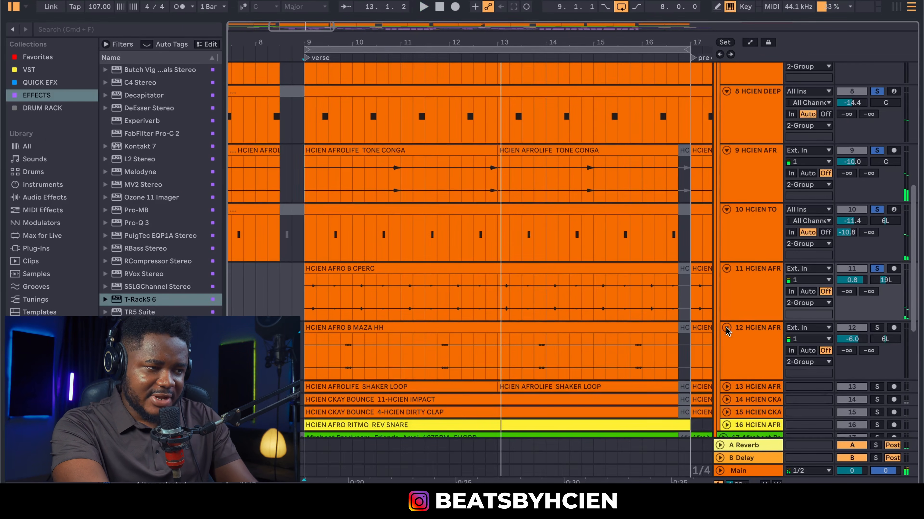
pyautogui.click(876, 328)
pyautogui.press('space')
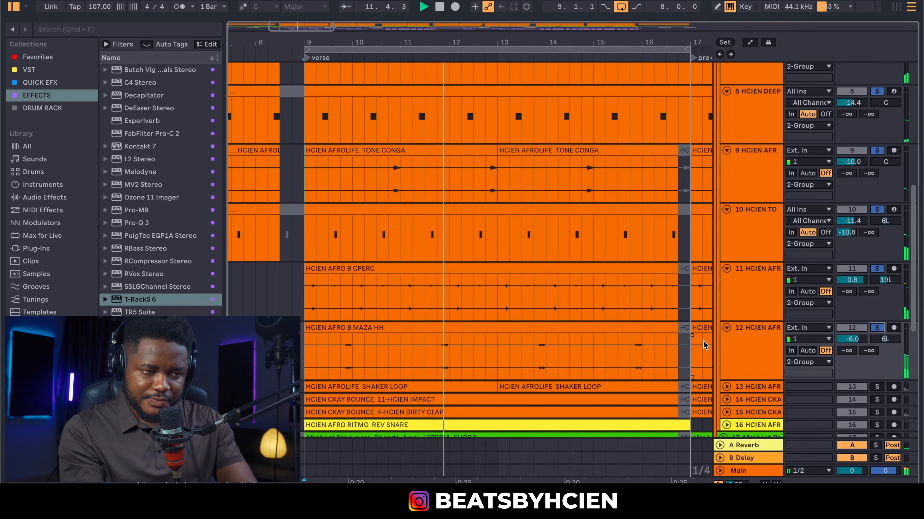
pyautogui.scroll(-1, 703, 318)
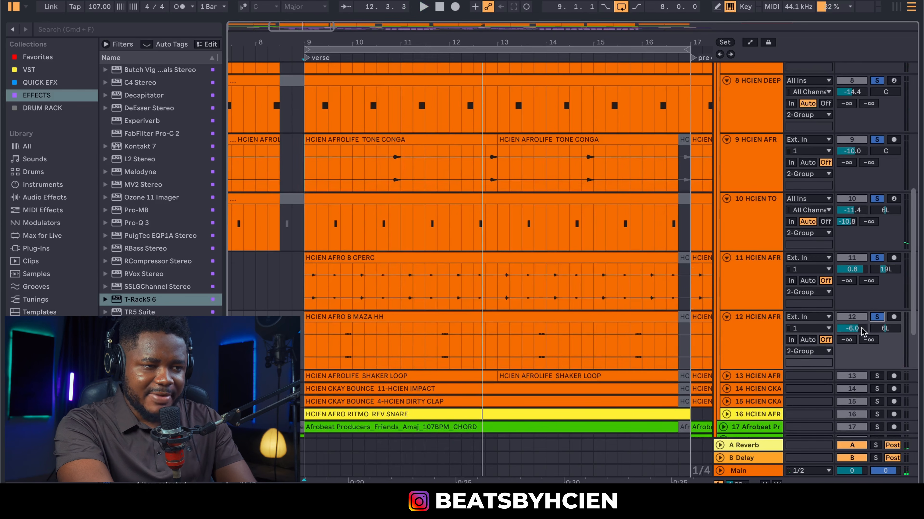
pyautogui.click(726, 376)
# Solo track 13's SHAKER LOOP and play it with the group from bar 9
pyautogui.scroll(-1, 728, 378)
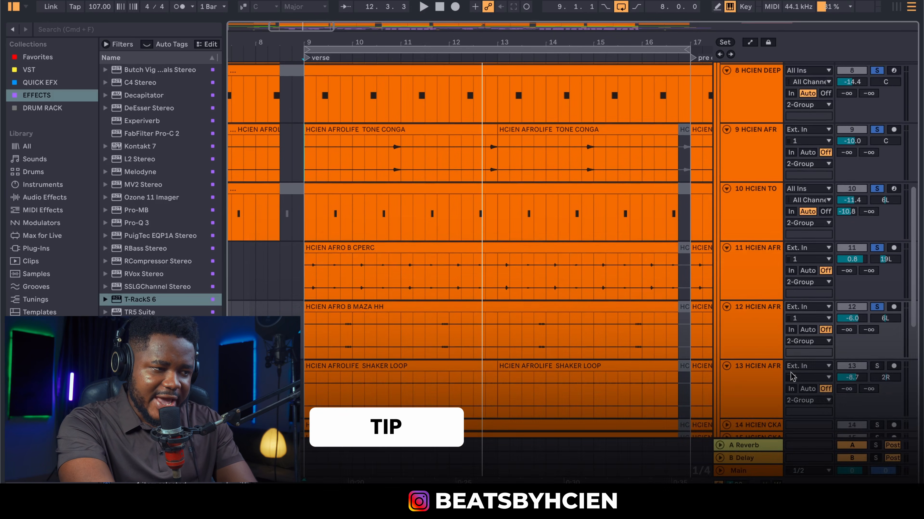
pyautogui.click(876, 366)
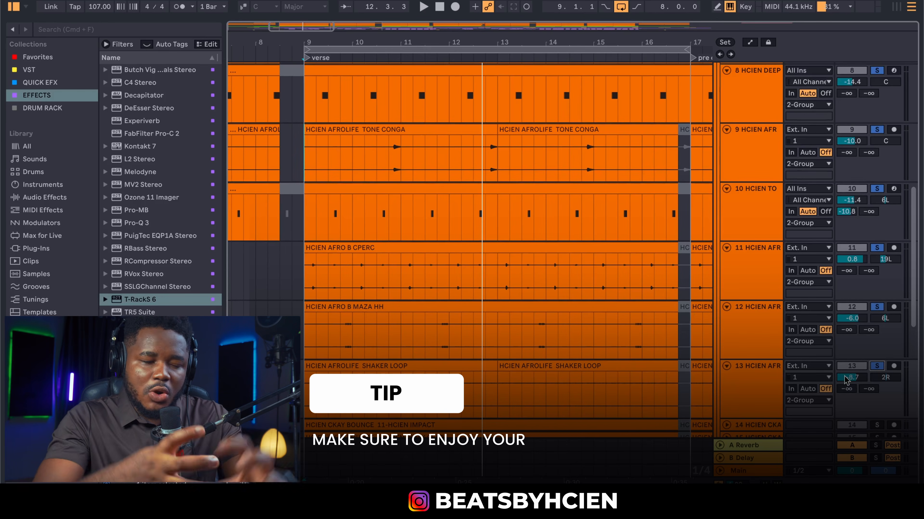
pyautogui.press('space')
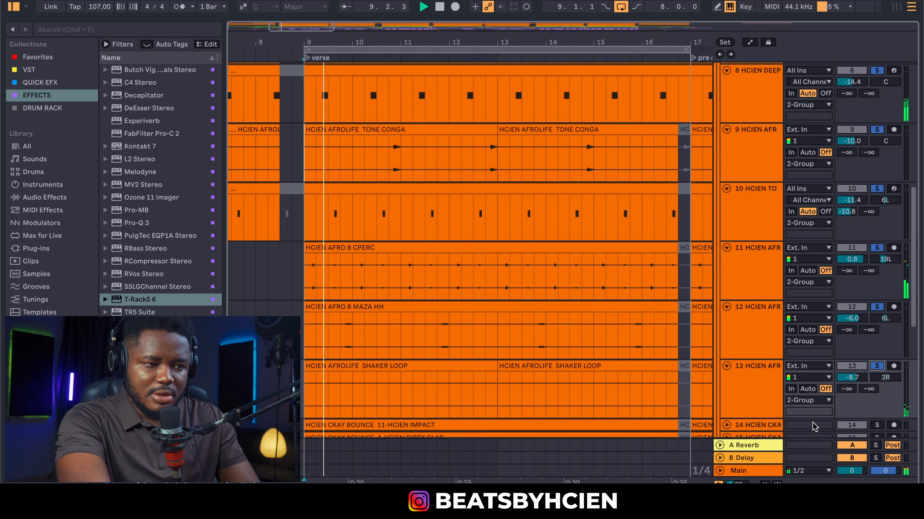
pyautogui.scroll(-3, 729, 364)
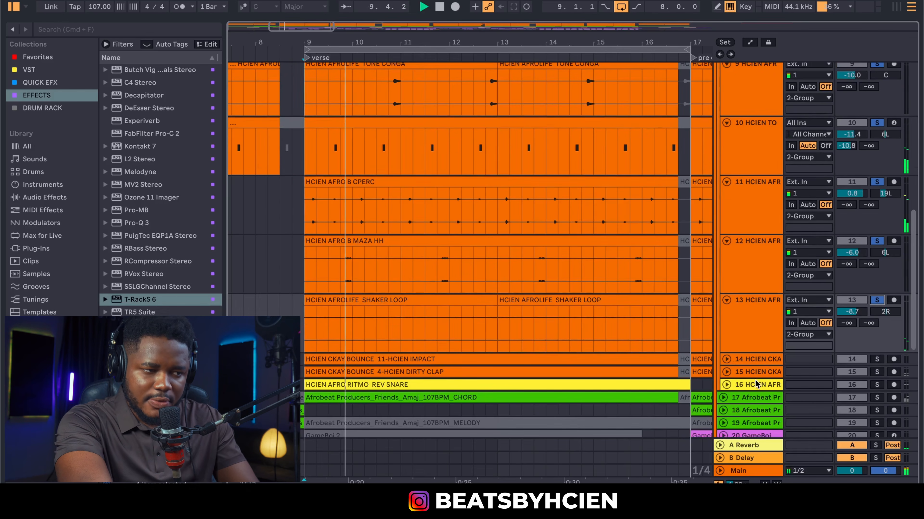
# Unfold and solo the track 14 IMPACT clip, play and stop at bar 9, then unfold track 15
pyautogui.click(727, 360)
pyautogui.scroll(-1, 705, 362)
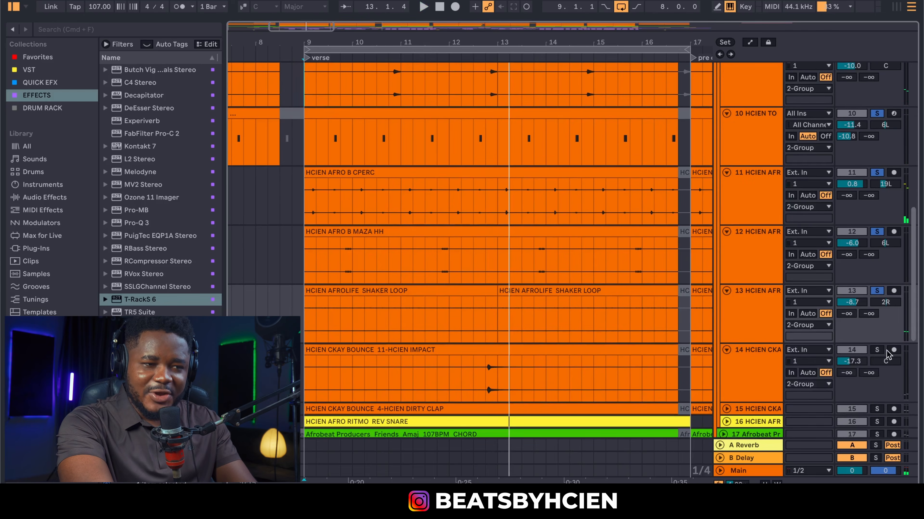
pyautogui.click(877, 350)
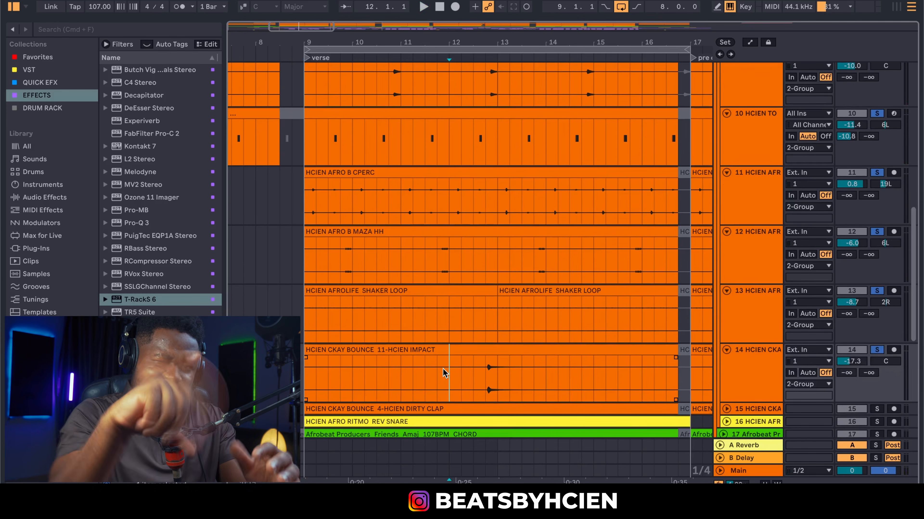
pyautogui.press('space')
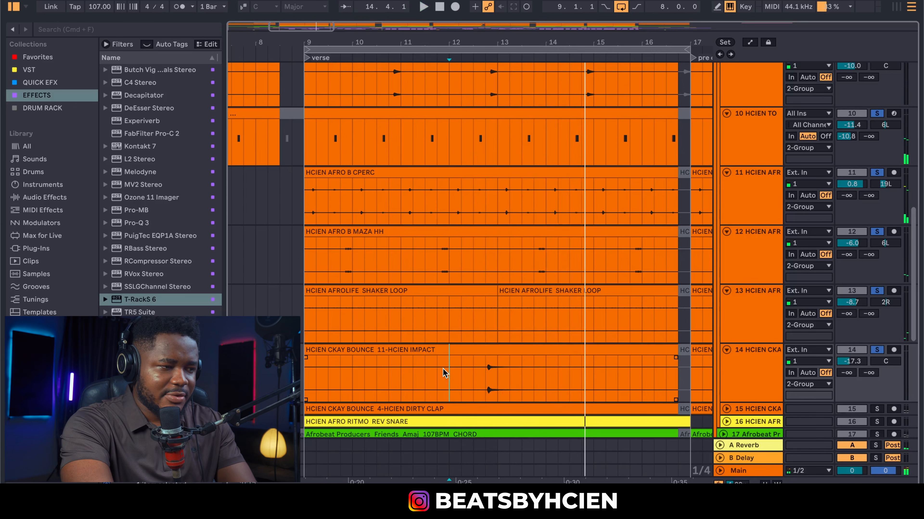
pyautogui.click(315, 385)
pyautogui.press('space')
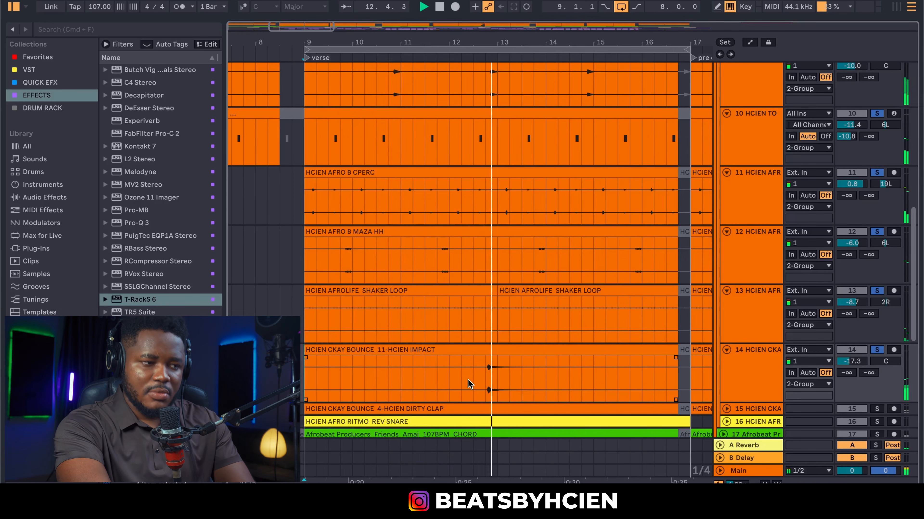
pyautogui.click(726, 409)
# Solo the DIRTY CLAP track and play it from bar 9
pyautogui.click(878, 332)
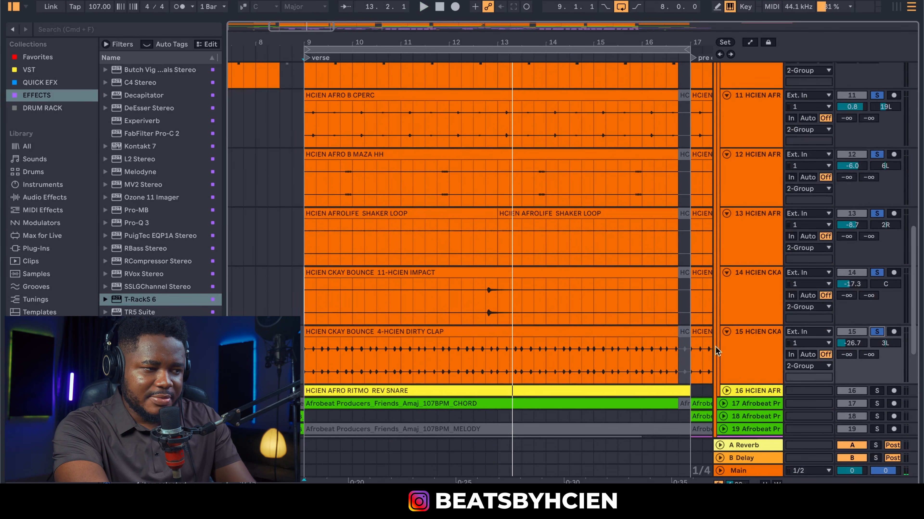
pyautogui.press('space')
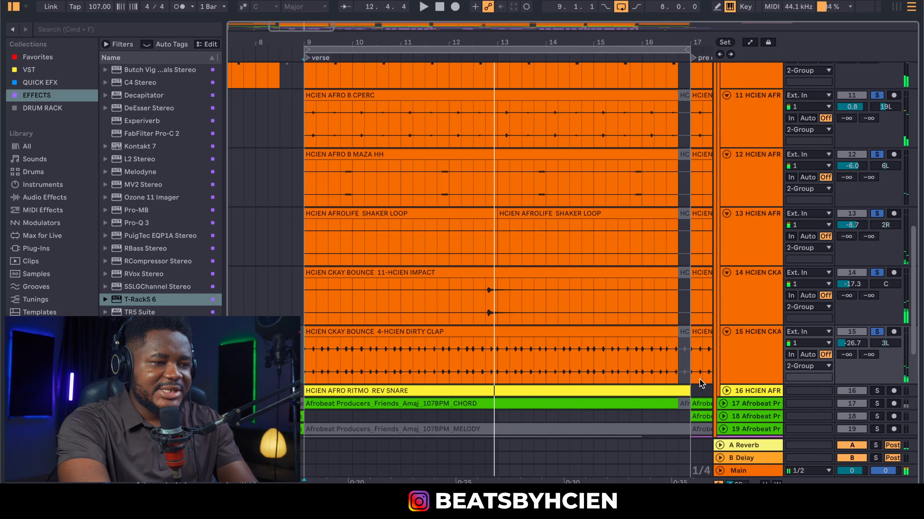
pyautogui.scroll(8, 619, 354)
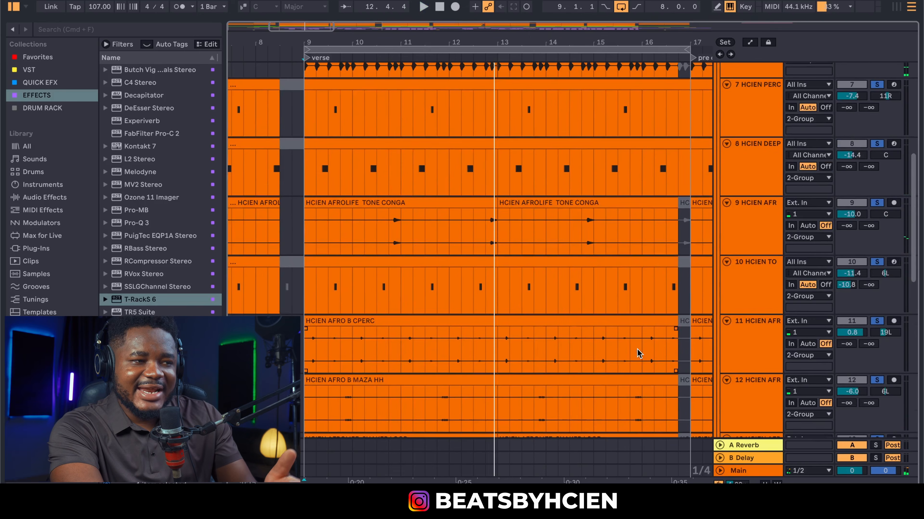
pyautogui.scroll(-8, 639, 354)
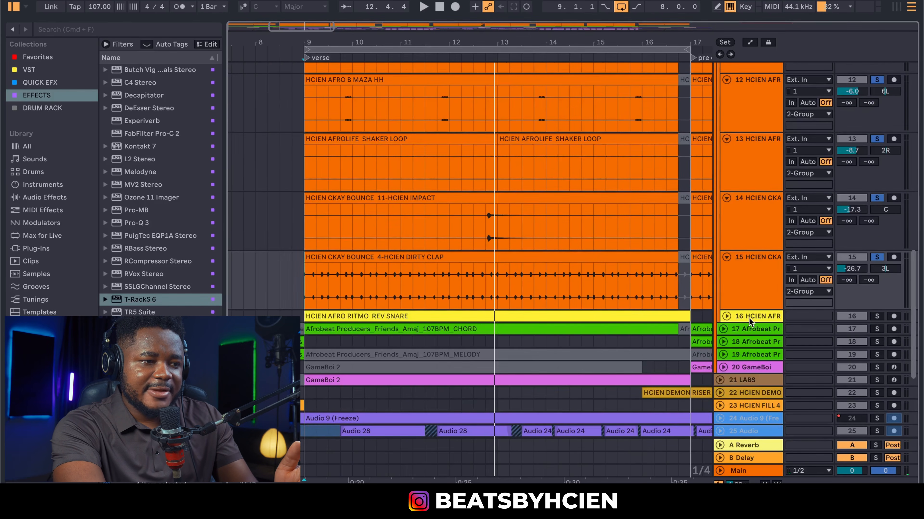
# Drag DIRTY CLAP up to track 6 above the kick, then also select tracks 4 and 5
pyautogui.click(736, 252)
pyautogui.scroll(5, 737, 64)
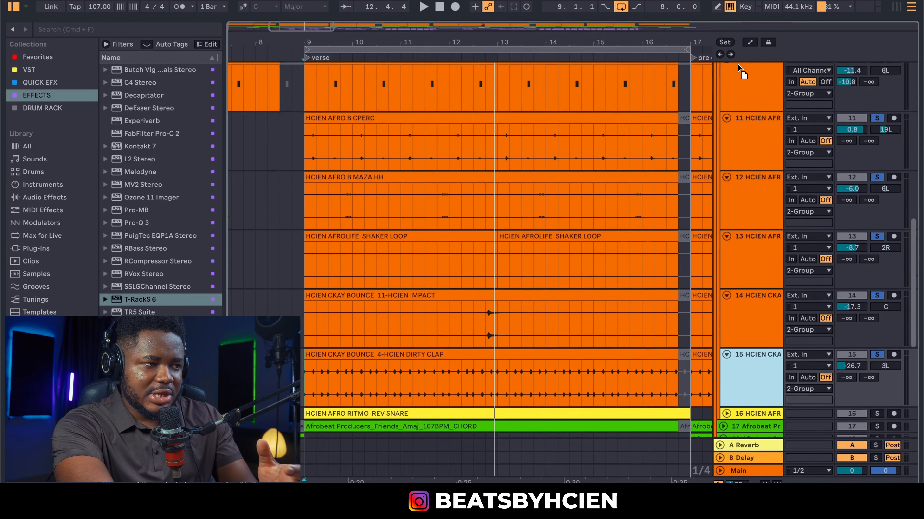
pyautogui.moveTo(737, 63); pyautogui.dragTo(742, 106)
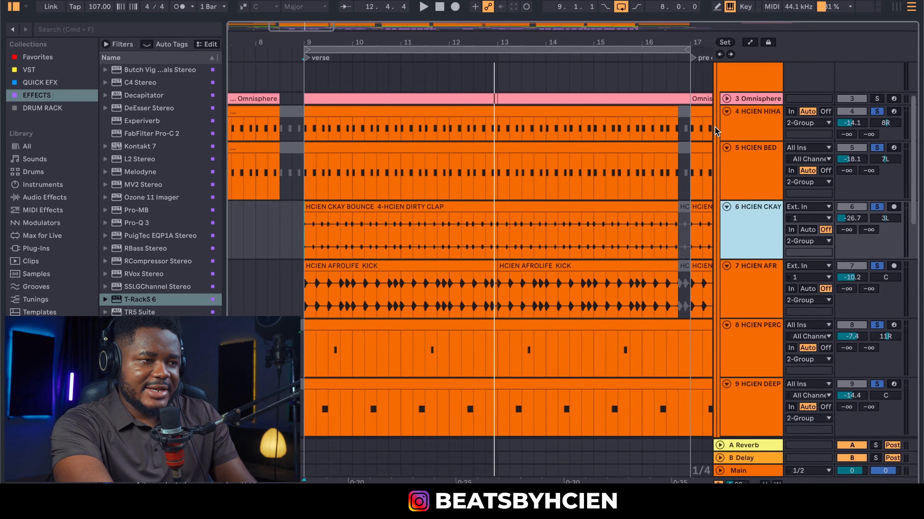
pyautogui.keyDown('shift'); pyautogui.click(769, 133); pyautogui.keyUp('shift')
# Solo only tracks 4–6, then unfold Omnisphere and open its verse clip in the piano roll
pyautogui.click(876, 112)
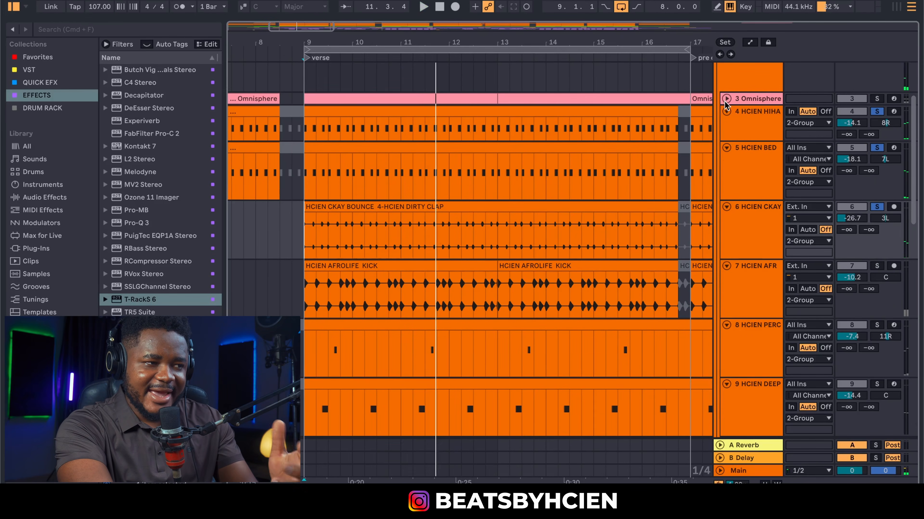
pyautogui.click(726, 99)
pyautogui.doubleClick(431, 101)
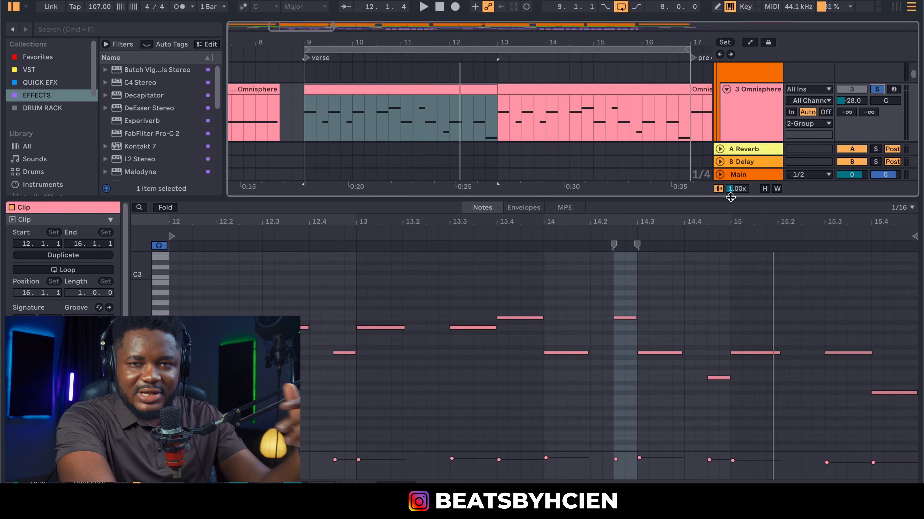
# Close the clip editor, solo the 2 Group drum group, and clear the bar 9 time selection
pyautogui.press('super+alt+l')
pyautogui.scroll(3, 497, 197)
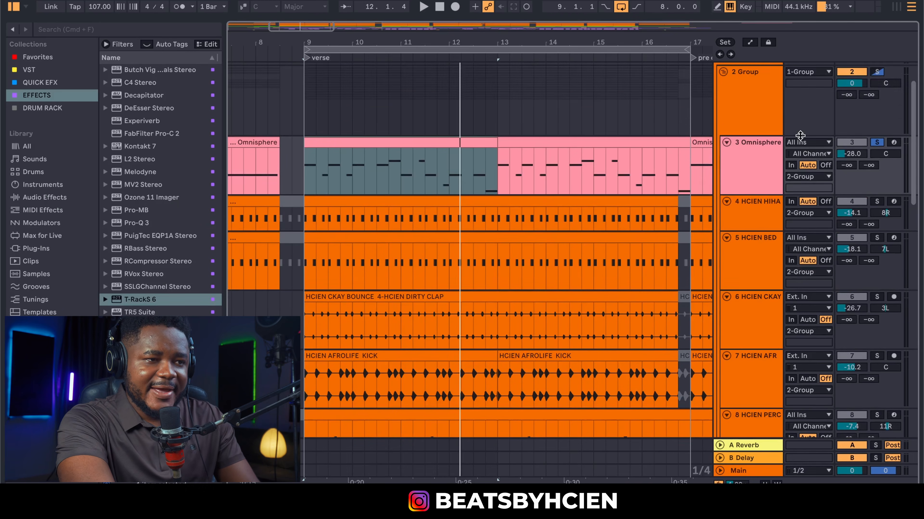
pyautogui.click(877, 71)
pyautogui.click(313, 284)
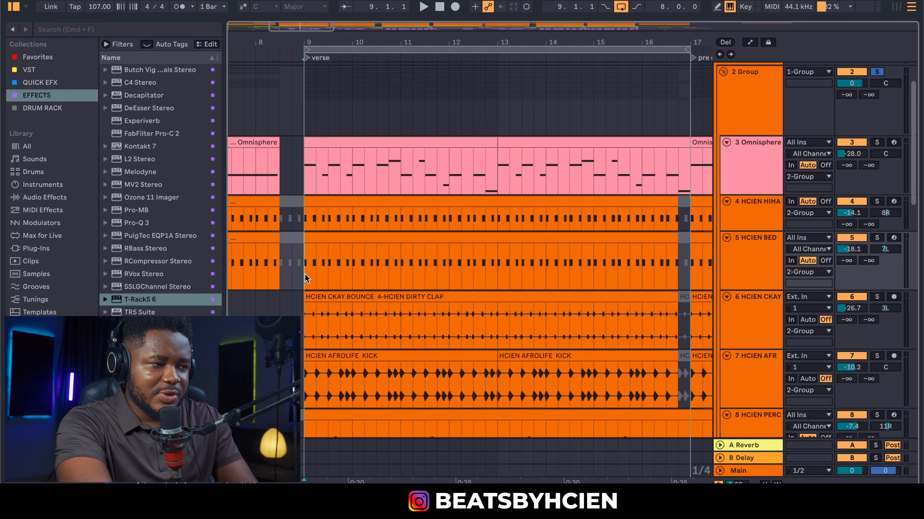
pyautogui.scroll(-15, 338, 280)
pyautogui.scroll(20, 338, 282)
pyautogui.scroll(-3, 339, 280)
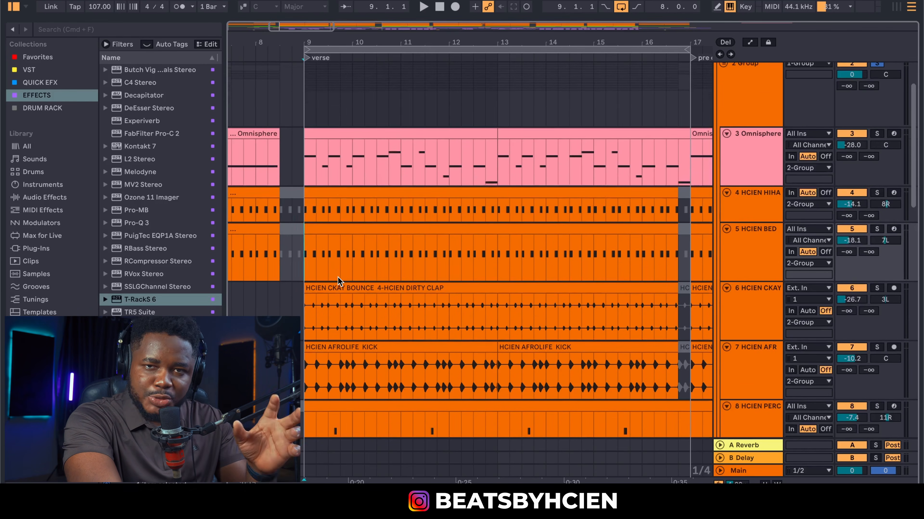
pyautogui.scroll(-8, 338, 281)
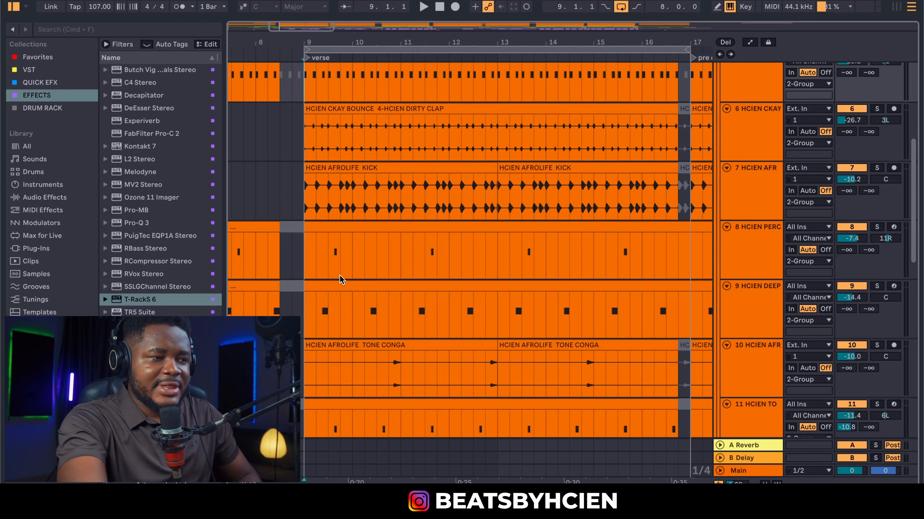
# Play the verse and bring up the 2 Group's Waves NLS Buss window
pyautogui.scroll(-14, 341, 279)
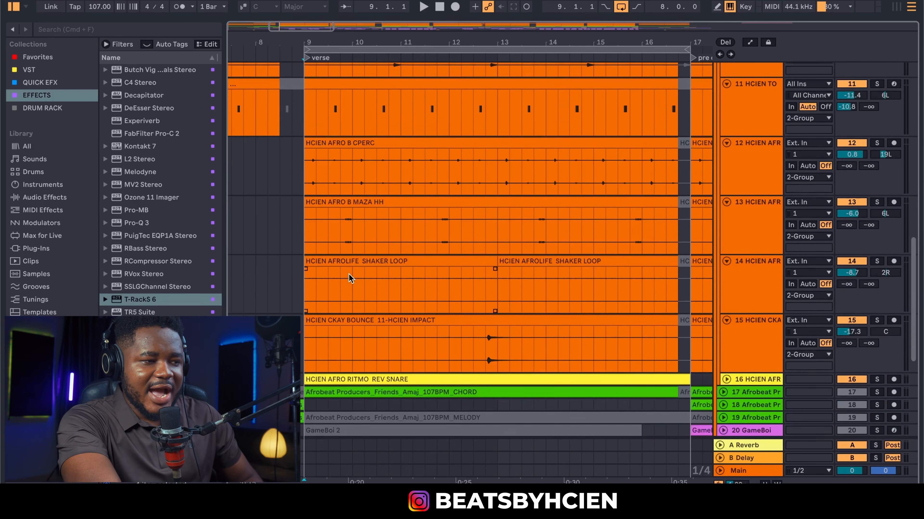
pyautogui.scroll(-3, 350, 279)
pyautogui.scroll(9, 349, 275)
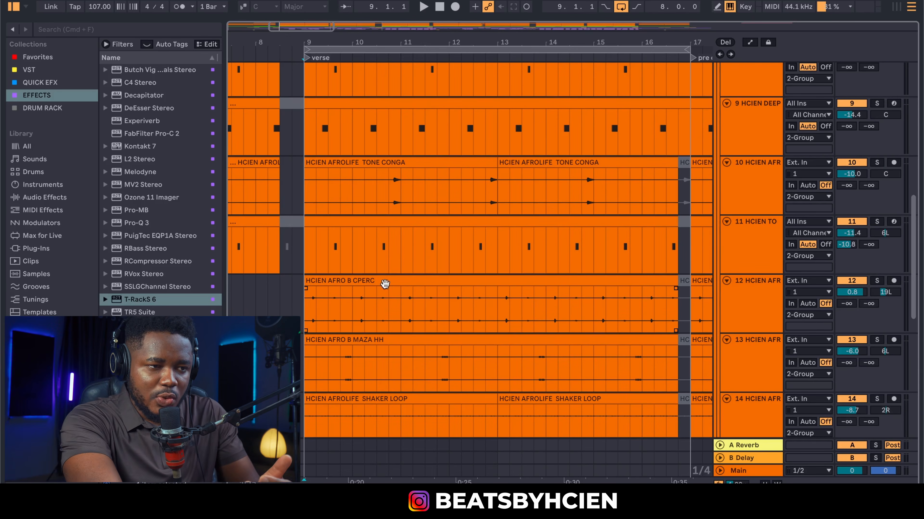
pyautogui.scroll(12, 385, 284)
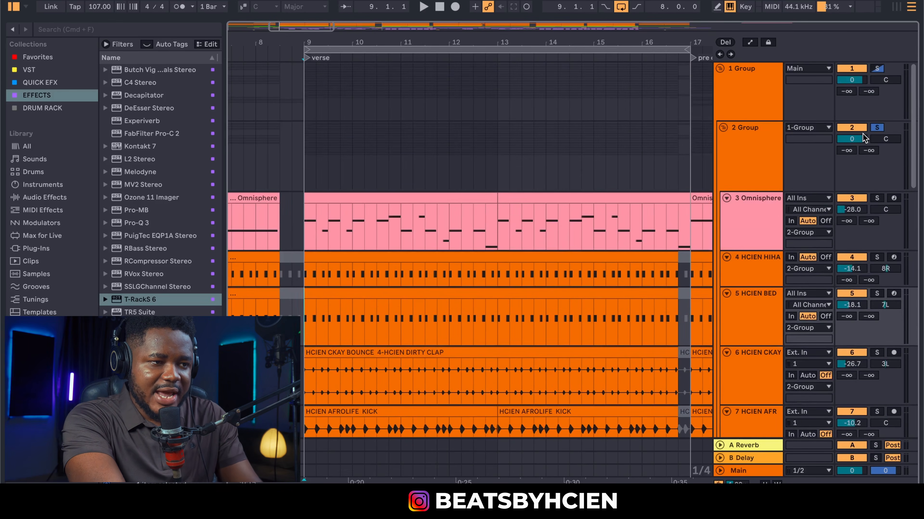
pyautogui.press('space')
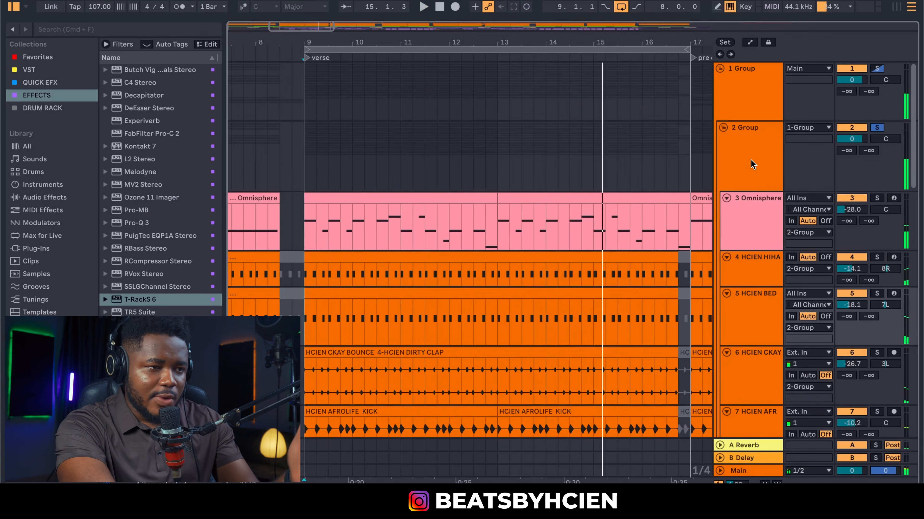
pyautogui.doubleClick(761, 153)
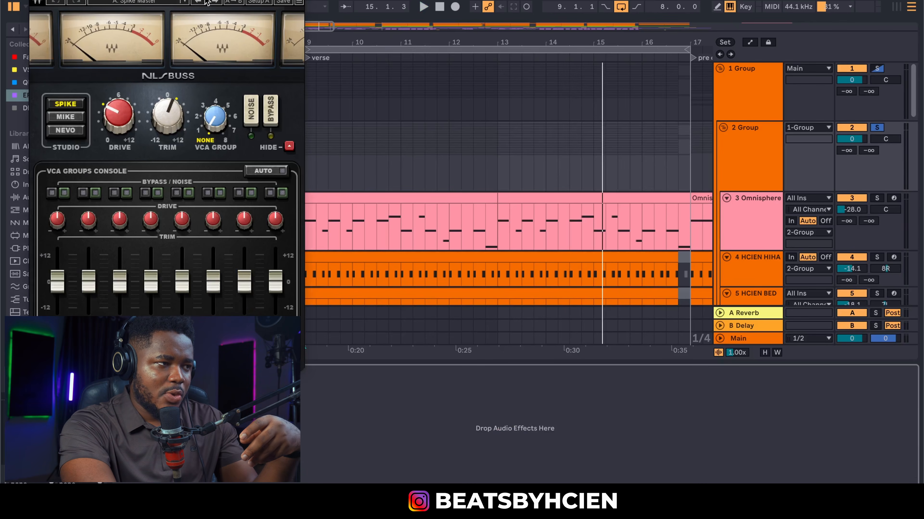
# Review the 2 Group's NLS Buss settings (Drive 3.4, Trim 1.8), then close its window
pyautogui.moveTo(207, 1); pyautogui.dragTo(480, 25)
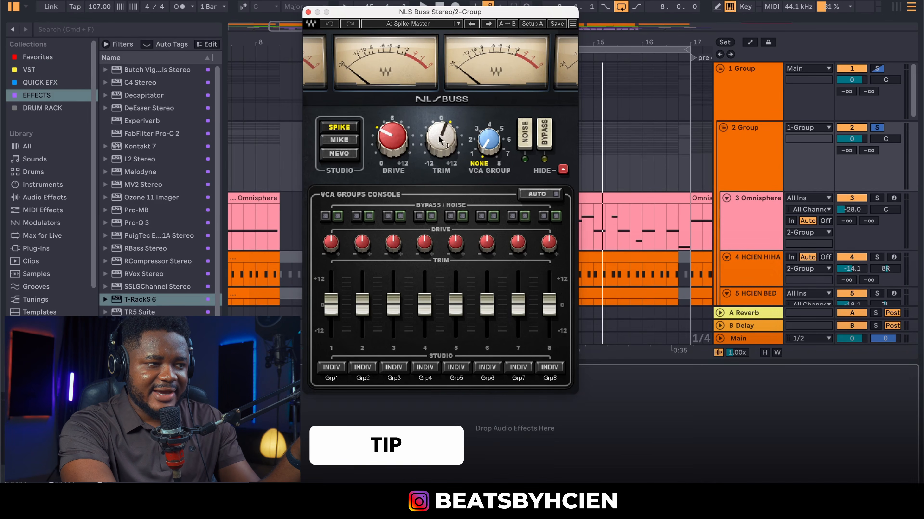
pyautogui.moveTo(439, 136)
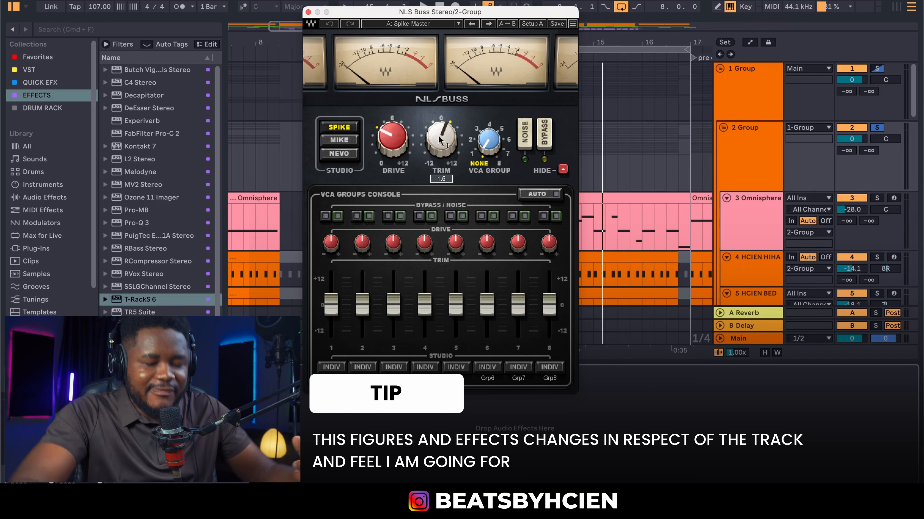
pyautogui.click(308, 12)
# Open the Main track's T-RackS 6, inspect its Dyna-Mu, EQual and One chain, then close it
pyautogui.click(754, 340)
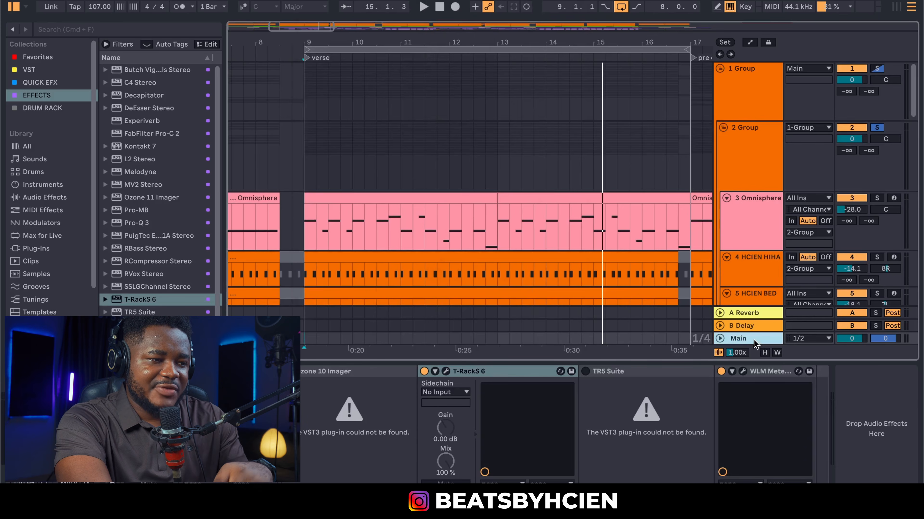
pyautogui.click(448, 371)
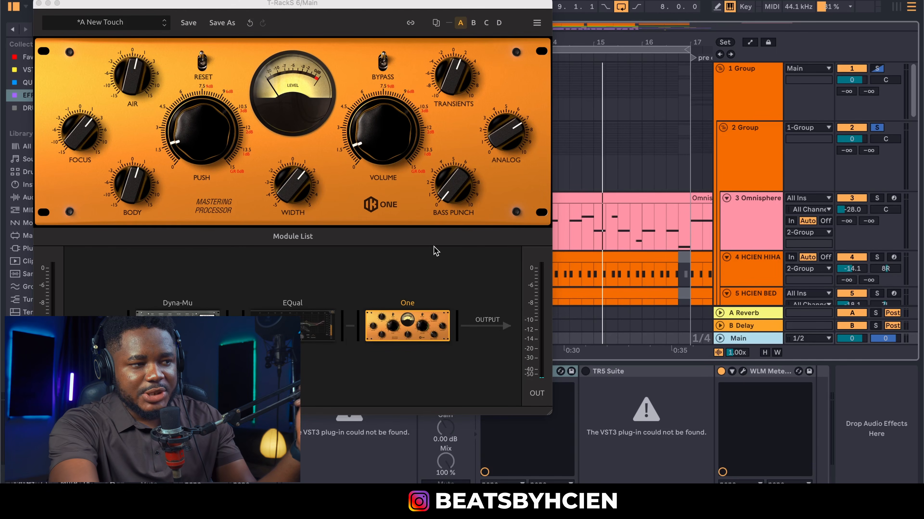
pyautogui.moveTo(346, 11); pyautogui.dragTo(528, 20)
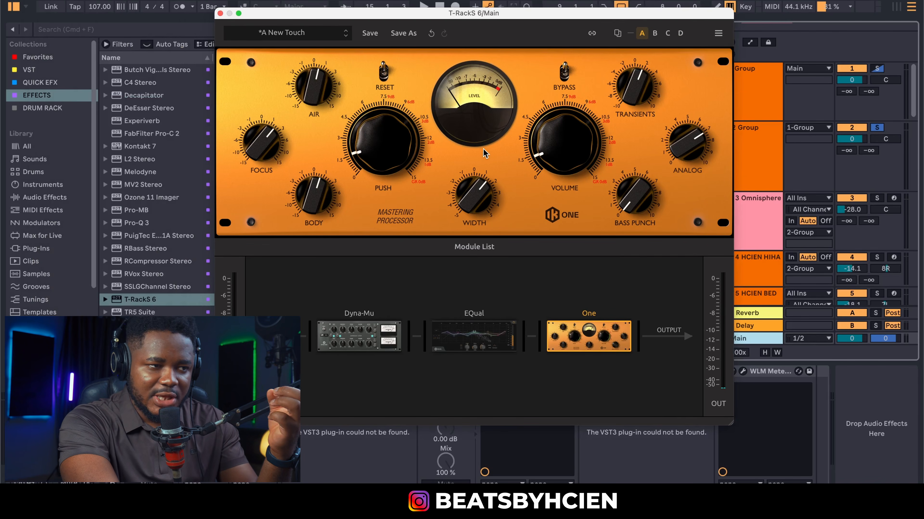
pyautogui.click(221, 14)
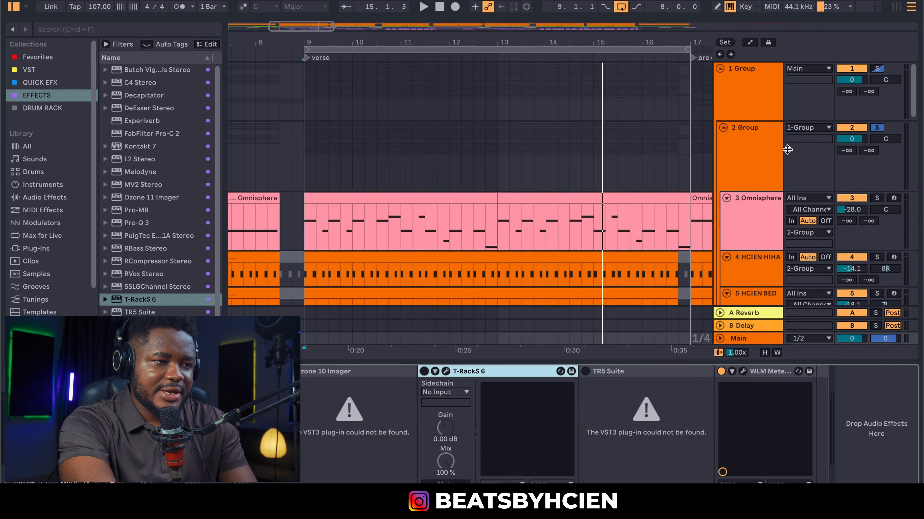
pyautogui.click(757, 149)
pyautogui.press('super+alt+p')
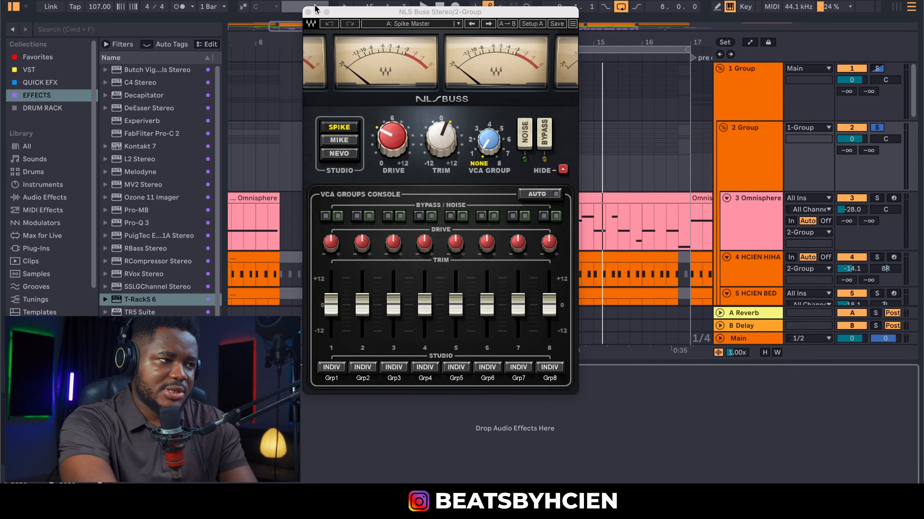
pyautogui.click(308, 12)
pyautogui.press('space')
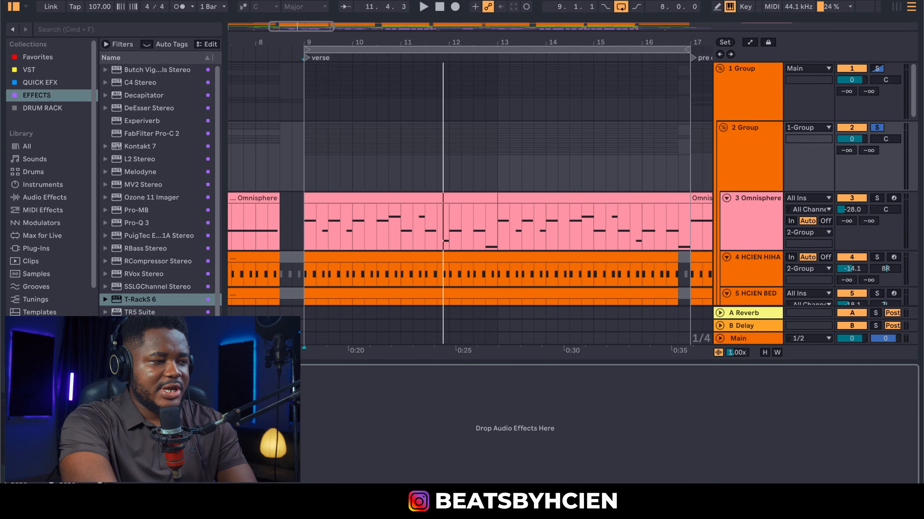
pyautogui.press('space')
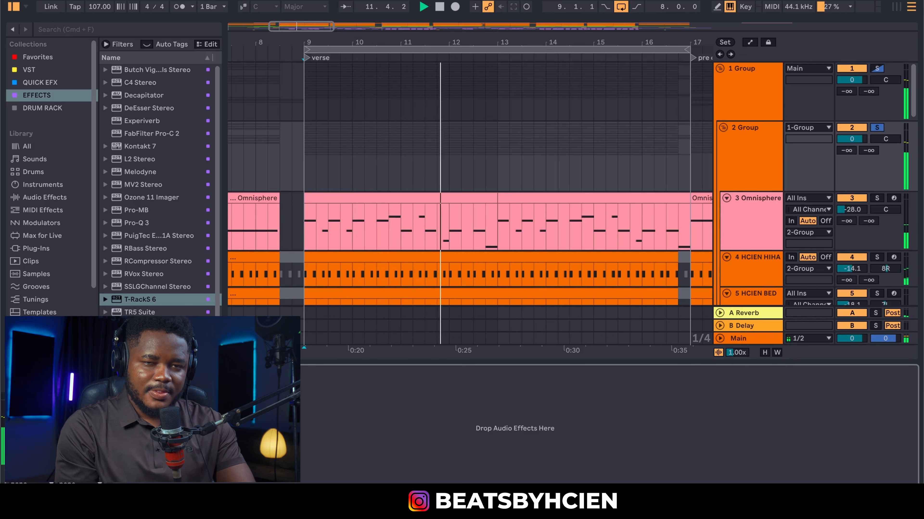
pyautogui.press('space')
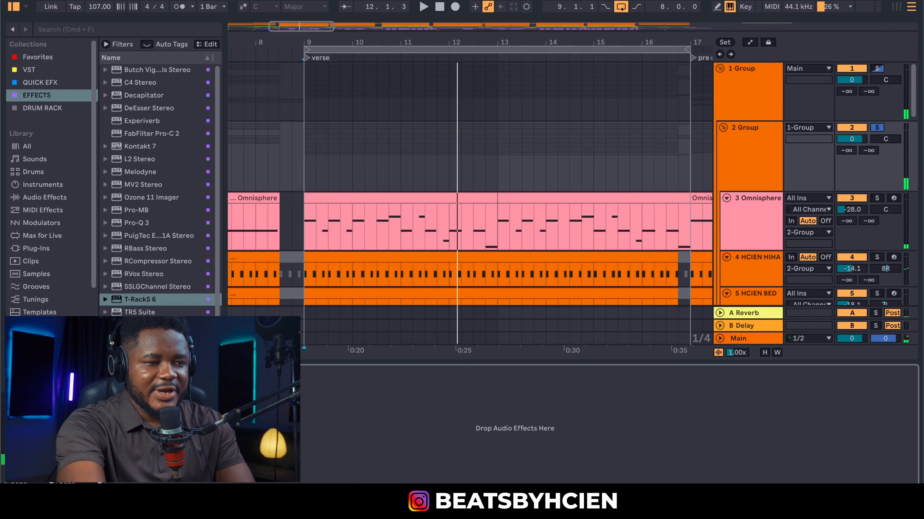
pyautogui.click(745, 337)
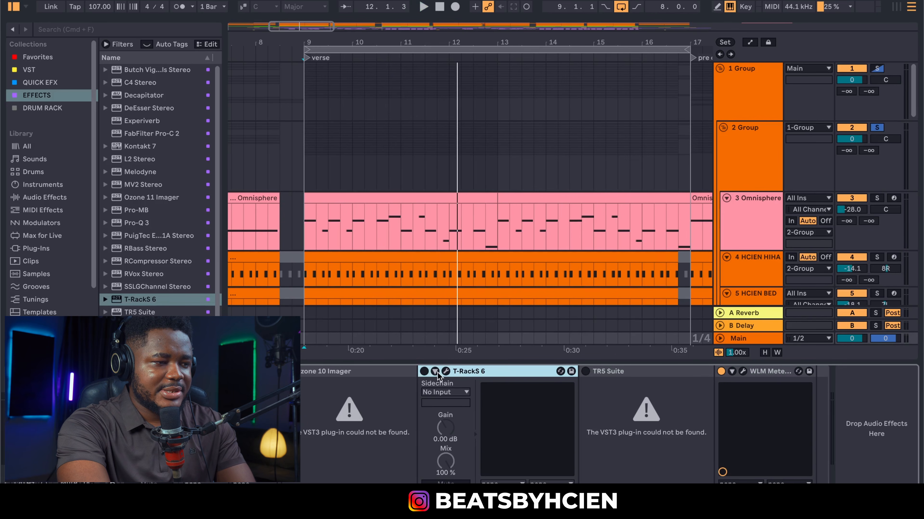
pyautogui.click(424, 371)
pyautogui.press('space')
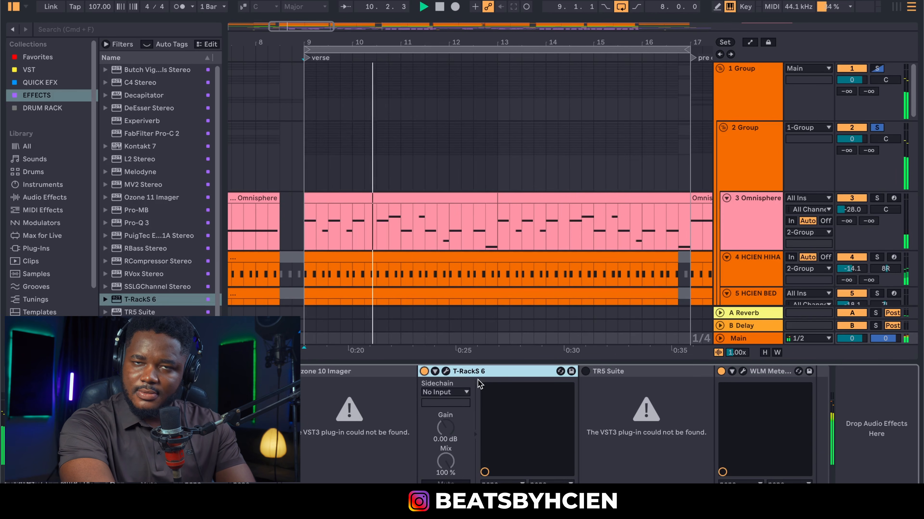
pyautogui.click(445, 371)
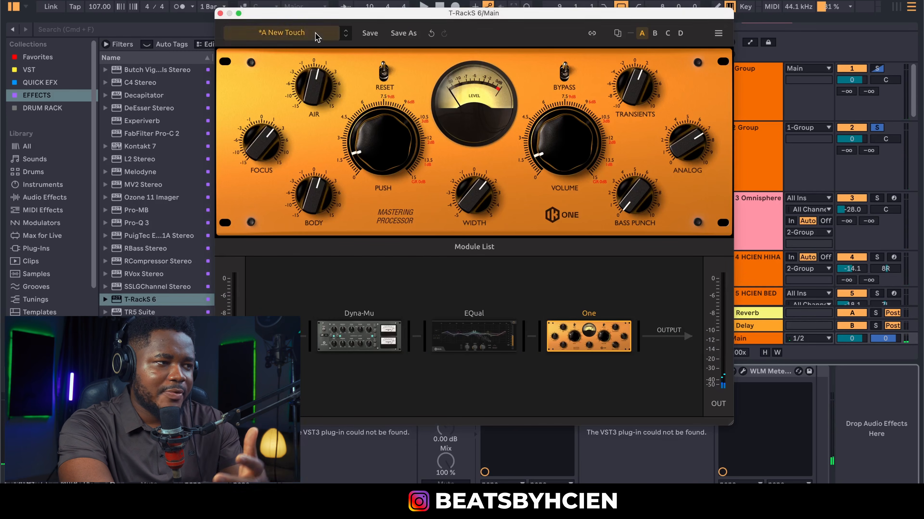
pyautogui.click(325, 31)
pyautogui.click(277, 101)
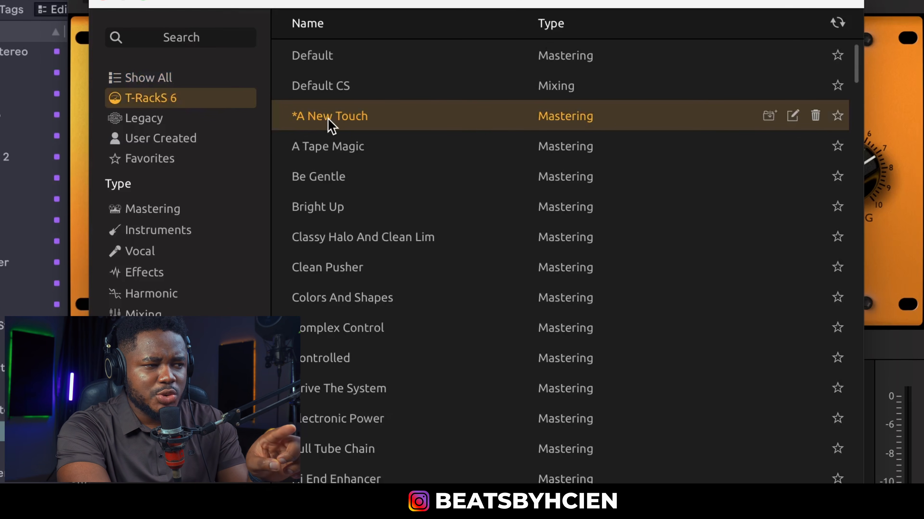
pyautogui.click(103, 3)
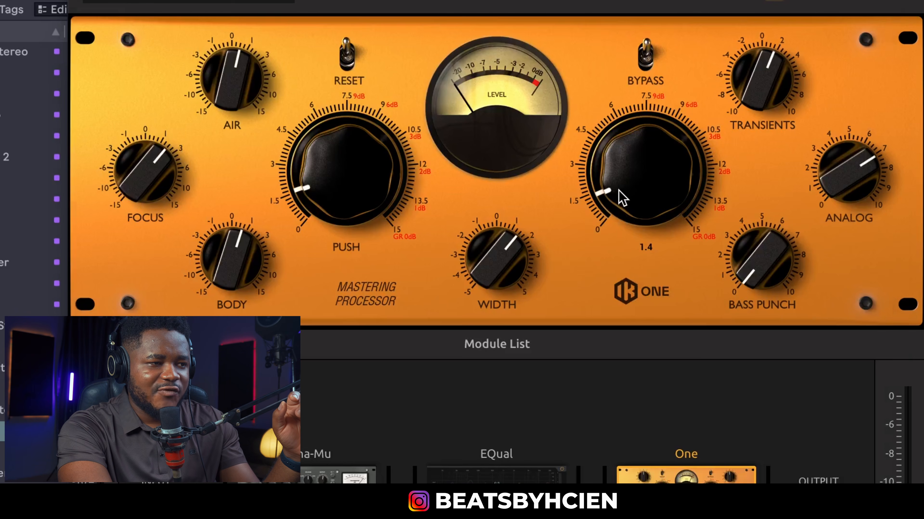
pyautogui.moveTo(622, 198); pyautogui.dragTo(622, 196)
pyautogui.moveTo(372, 188); pyautogui.dragTo(372, 190)
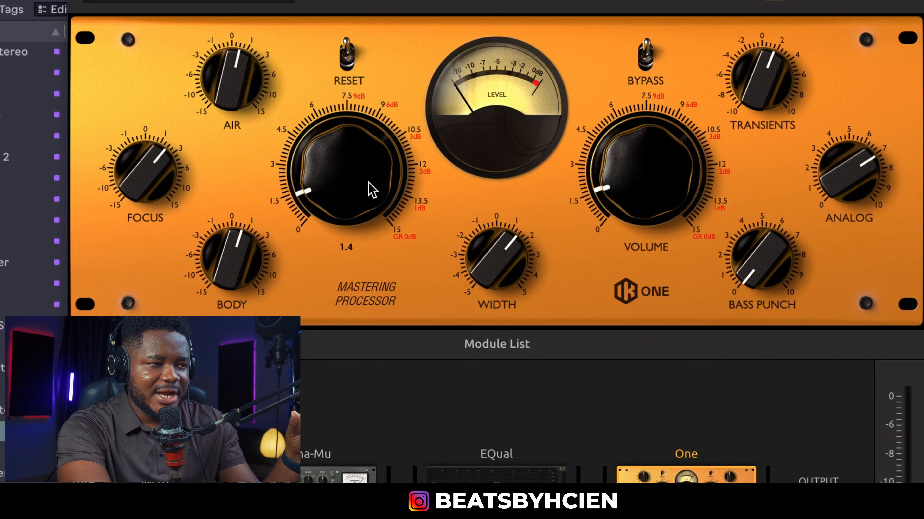
pyautogui.moveTo(149, 182); pyautogui.dragTo(144, 173)
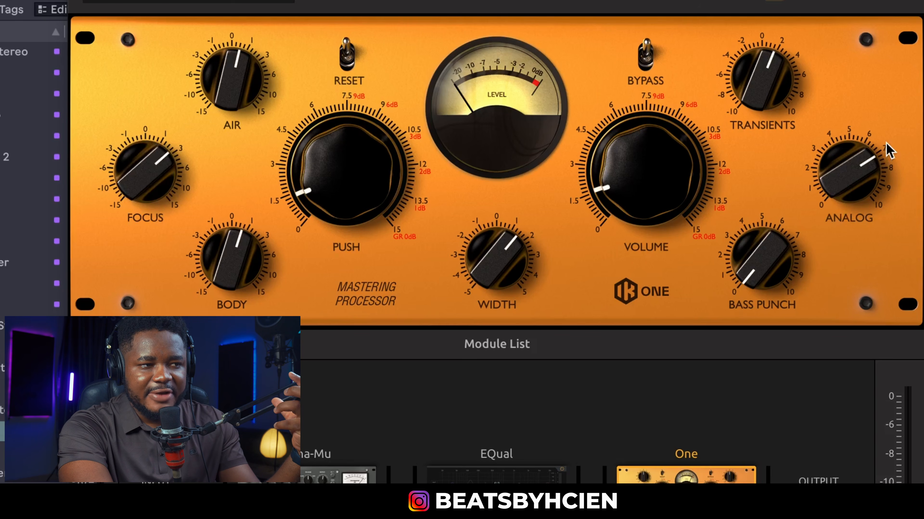
pyautogui.moveTo(758, 84)
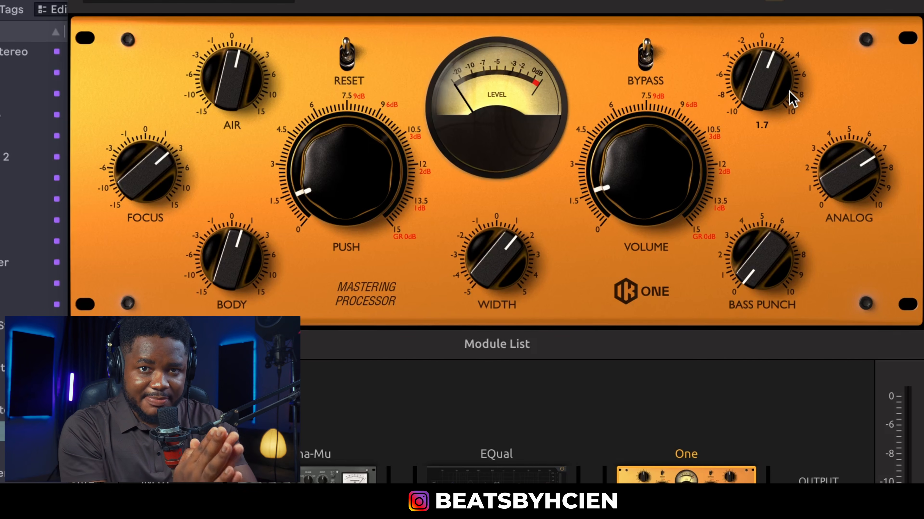
pyautogui.moveTo(748, 264); pyautogui.dragTo(778, 331)
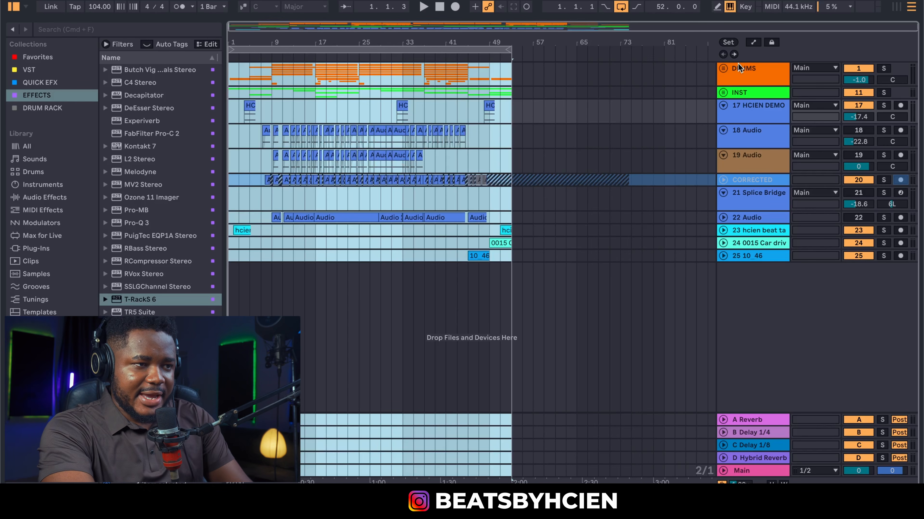
# Unfold the DRUMS group, solo it, and set the start point at bar 17
pyautogui.click(723, 69)
pyautogui.click(875, 70)
pyautogui.click(876, 70)
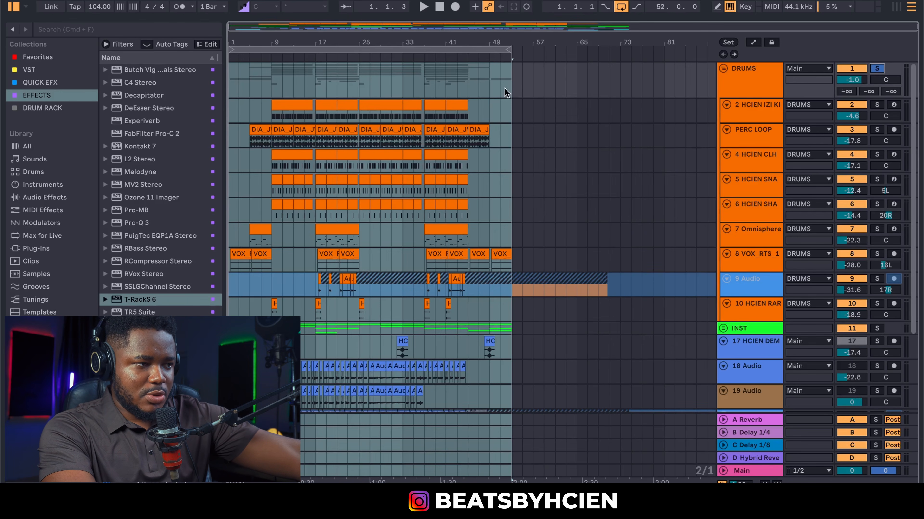
pyautogui.click(317, 86)
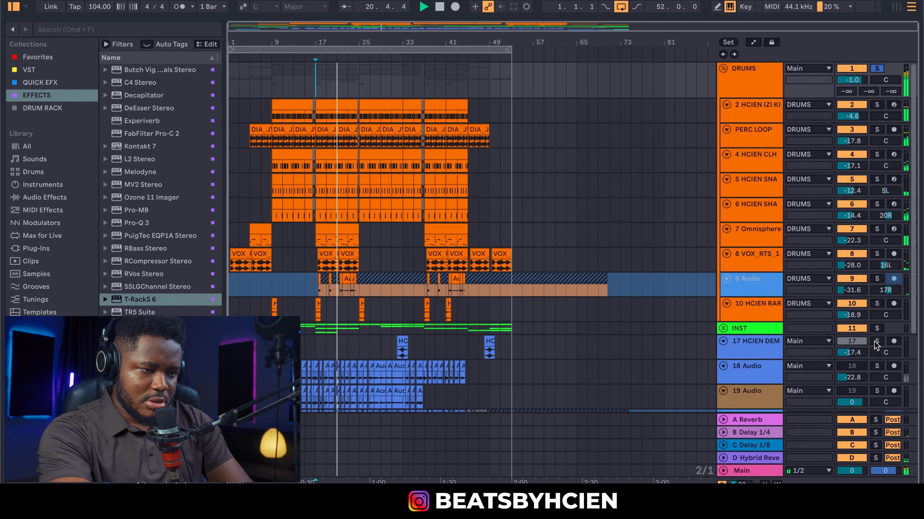
# Solo the CORRECTED track and zoom the timeline in around bar 17
pyautogui.scroll(-5, 876, 350)
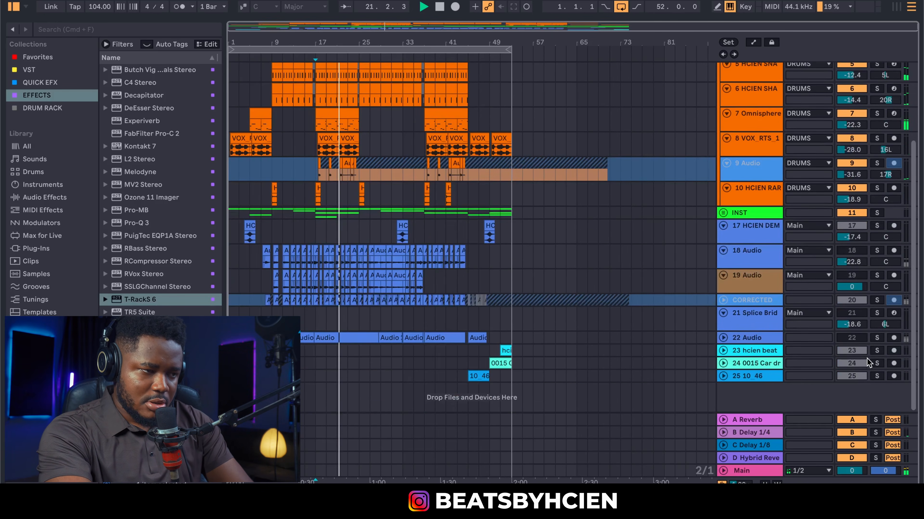
pyautogui.click(876, 300)
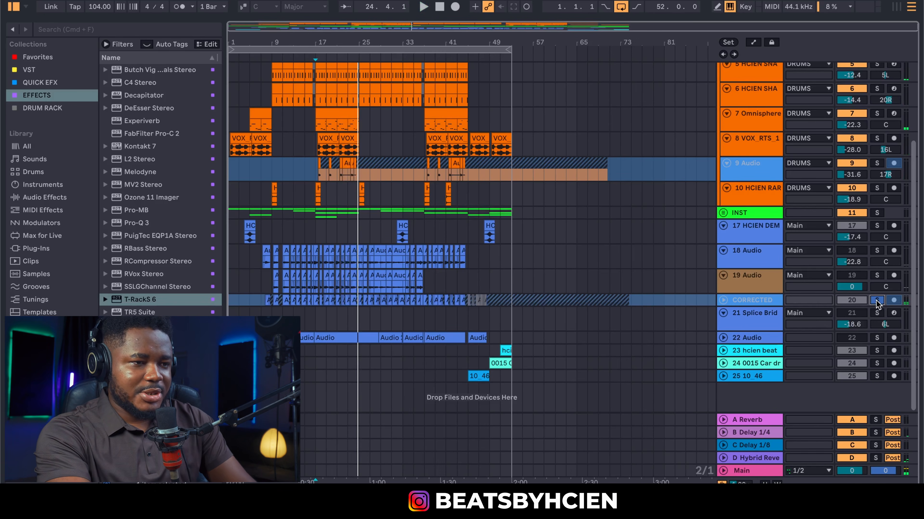
pyautogui.scroll(5, 679, 300)
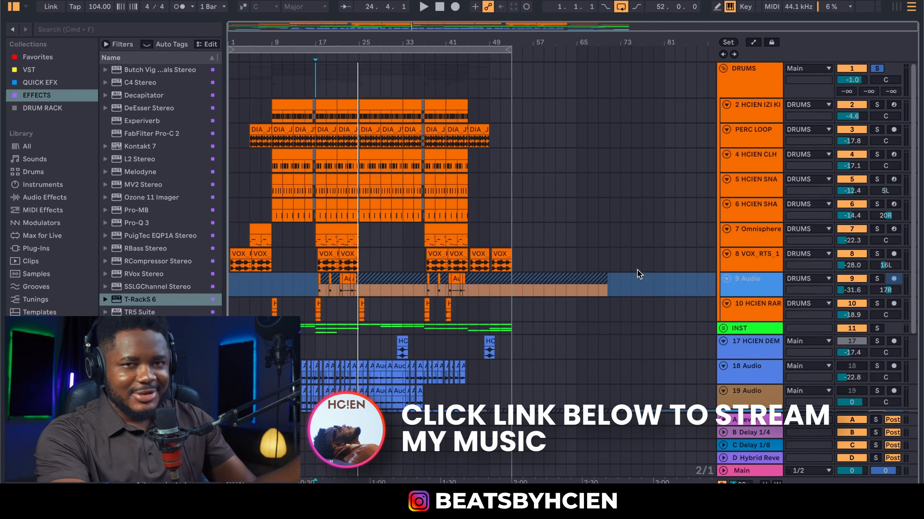
pyautogui.moveTo(320, 46); pyautogui.dragTo(317, 115)
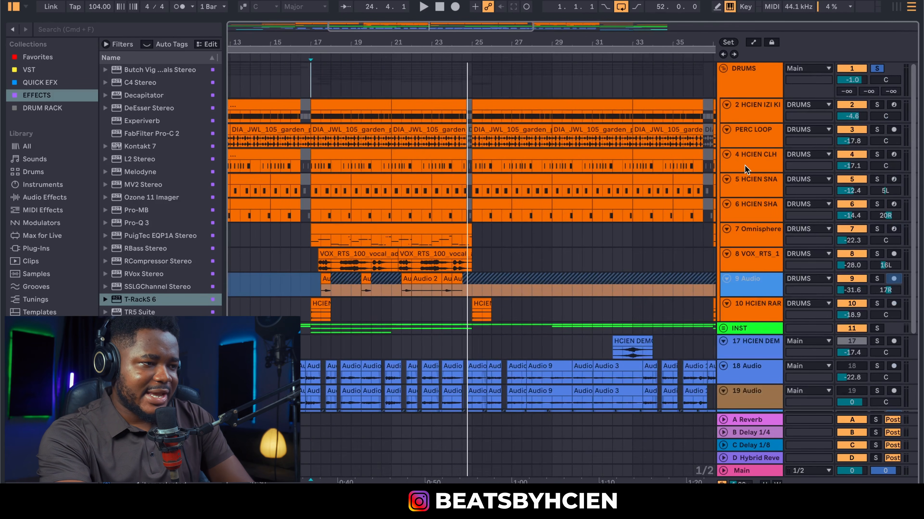
# Move HCIEN SNA above PERC LOOP and make the HCIEN IZI KI and HCIEN SNA tracks taller
pyautogui.moveTo(746, 185); pyautogui.dragTo(747, 133)
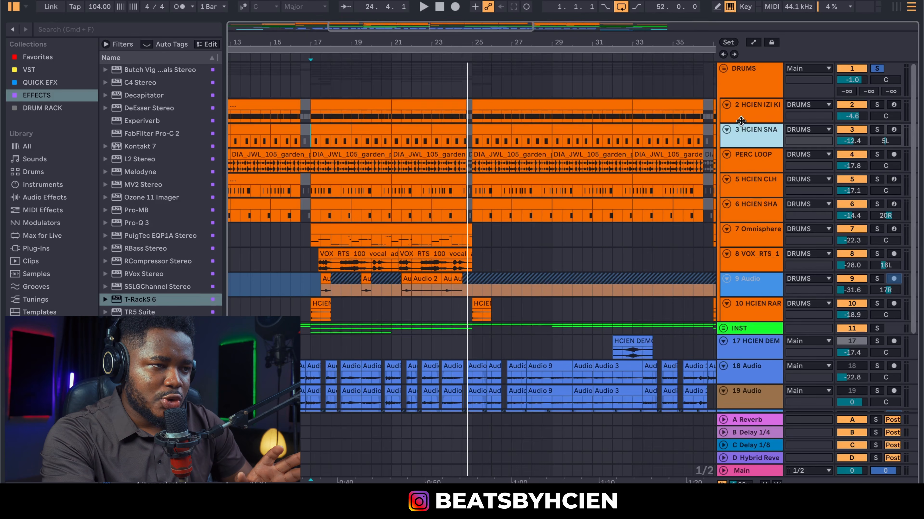
pyautogui.moveTo(741, 121); pyautogui.dragTo(748, 192)
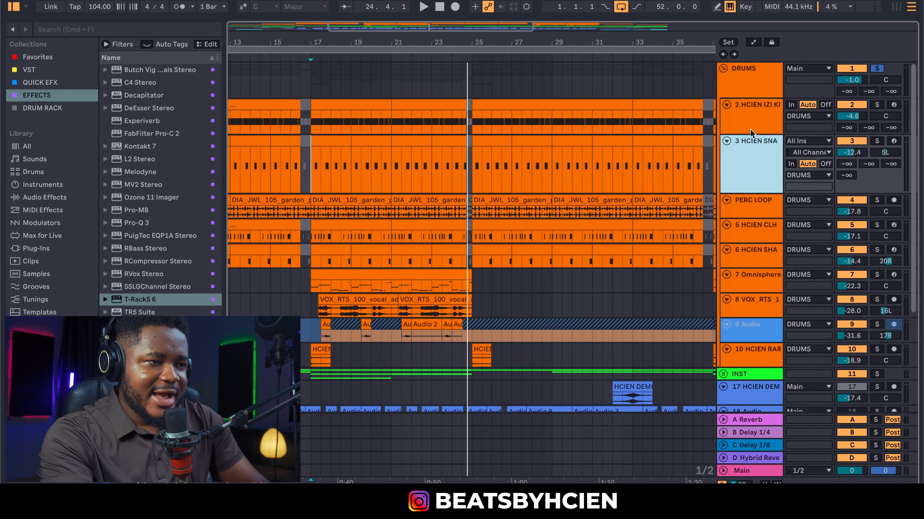
pyautogui.click(751, 123)
# Solo HCIEN IZI KI and HCIEN SNA instead of DRUMS, play from bar 17, then move HCIEN CLH above PERC LOOP
pyautogui.keyDown('shift'); pyautogui.click(750, 164); pyautogui.keyUp('shift')
pyautogui.click(875, 141)
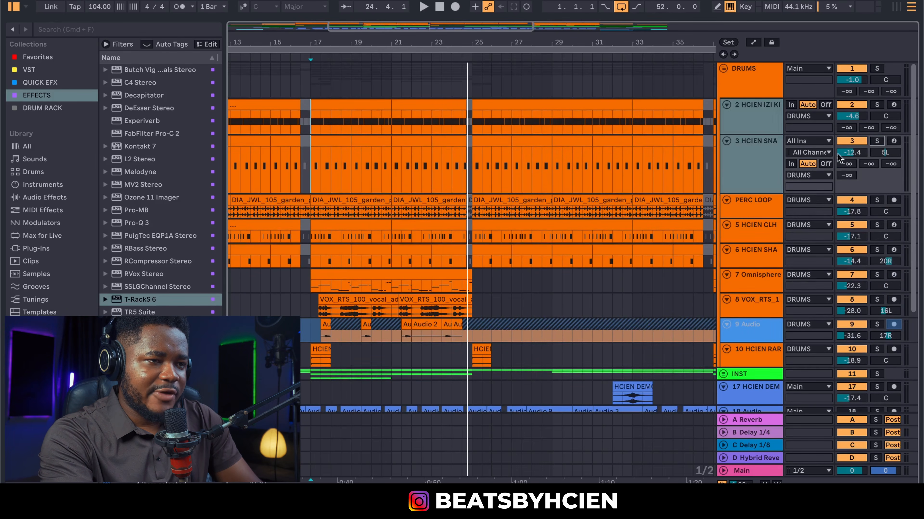
pyautogui.click(877, 141)
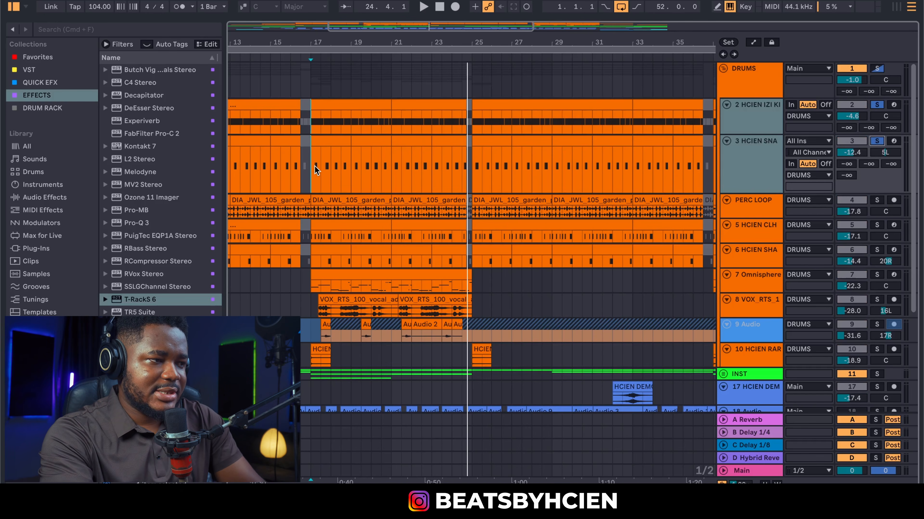
pyautogui.press('space')
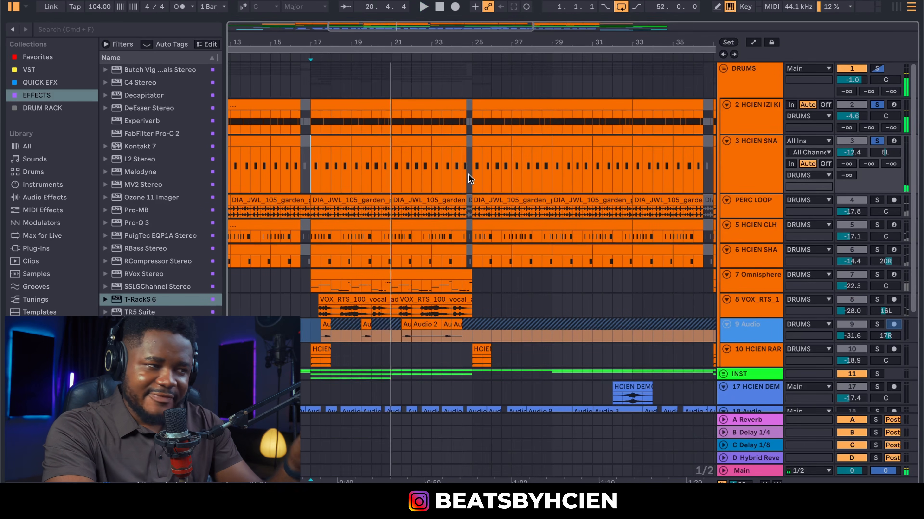
pyautogui.moveTo(742, 233)
pyautogui.mouseDown()
pyautogui.moveTo(738, 206)
pyautogui.moveTo(732, 238)
pyautogui.mouseUp()
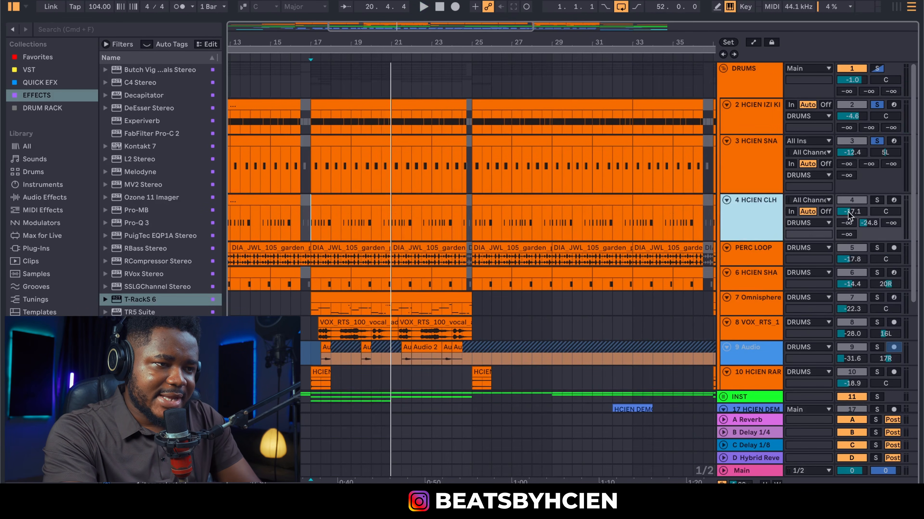
# Add HCIEN CLH to the solo, zoom to bars 17–26, and stop playback
pyautogui.click(877, 200)
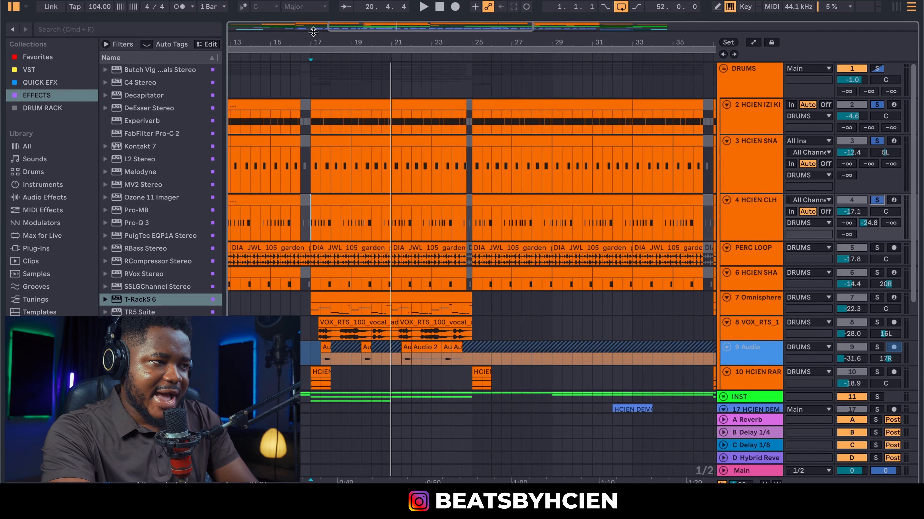
pyautogui.moveTo(313, 32); pyautogui.dragTo(214, 206)
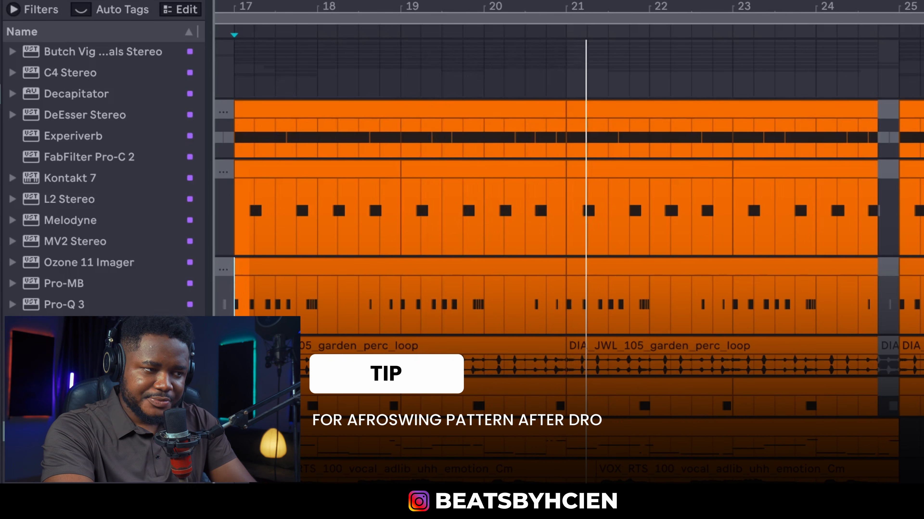
pyautogui.press('space')
# Move HCIEN SHA above PERC LOOP and replay the soloed drums from bar 17
pyautogui.click(755, 282)
pyautogui.moveTo(756, 278); pyautogui.dragTo(755, 250)
pyautogui.press('space')
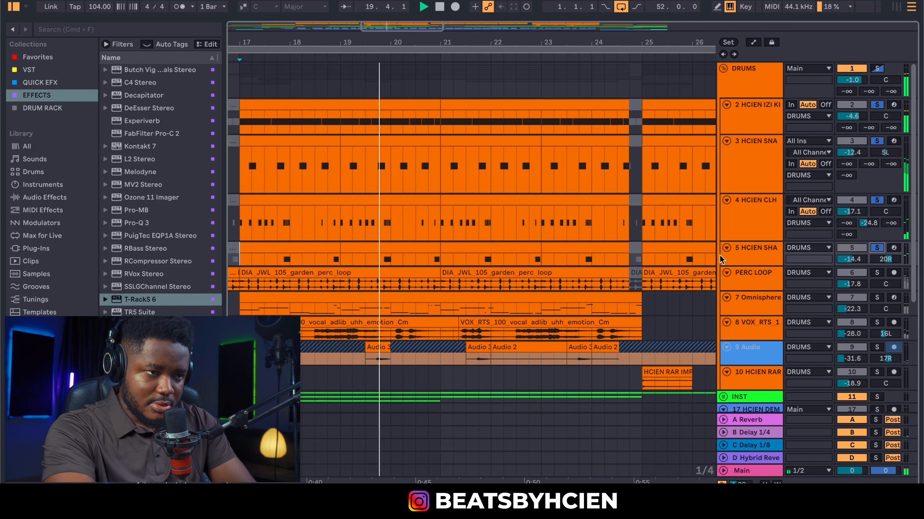
pyautogui.press('space')
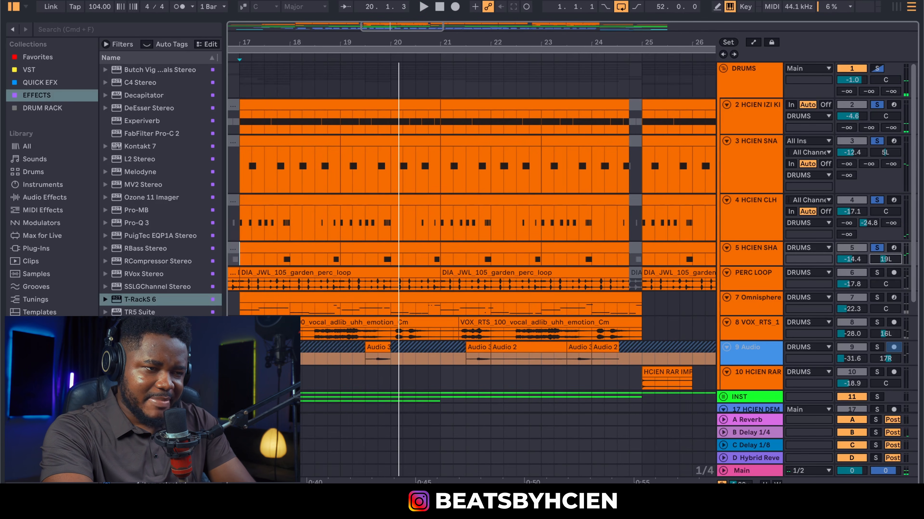
pyautogui.press('space')
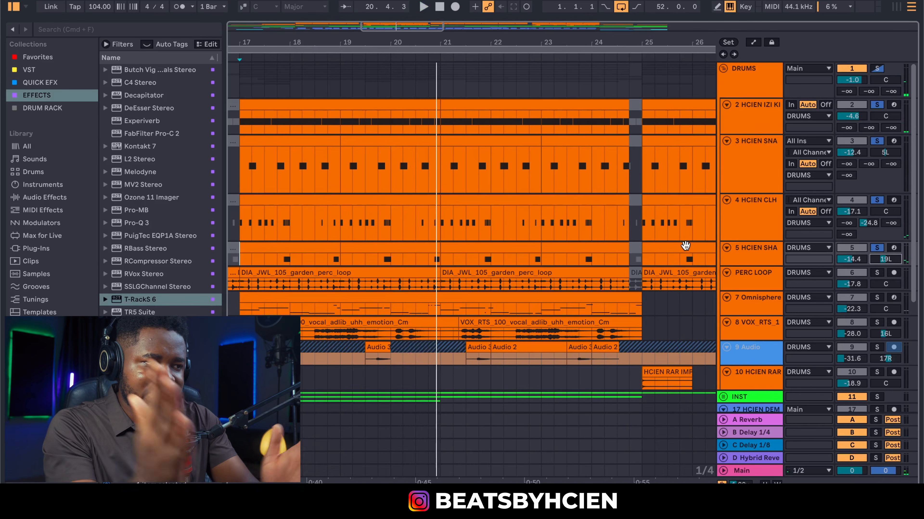
# Add PERC LOOP to the soloed tracks and make its track taller
pyautogui.click(760, 181)
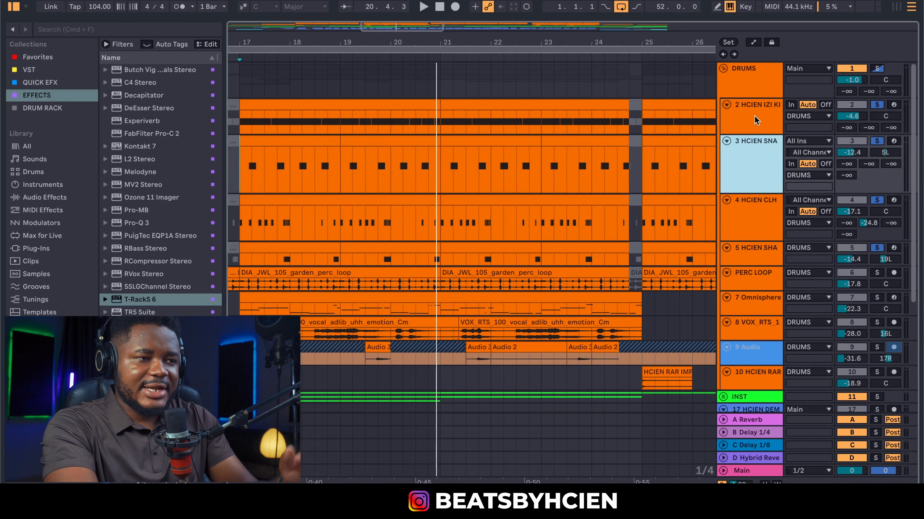
pyautogui.click(754, 120)
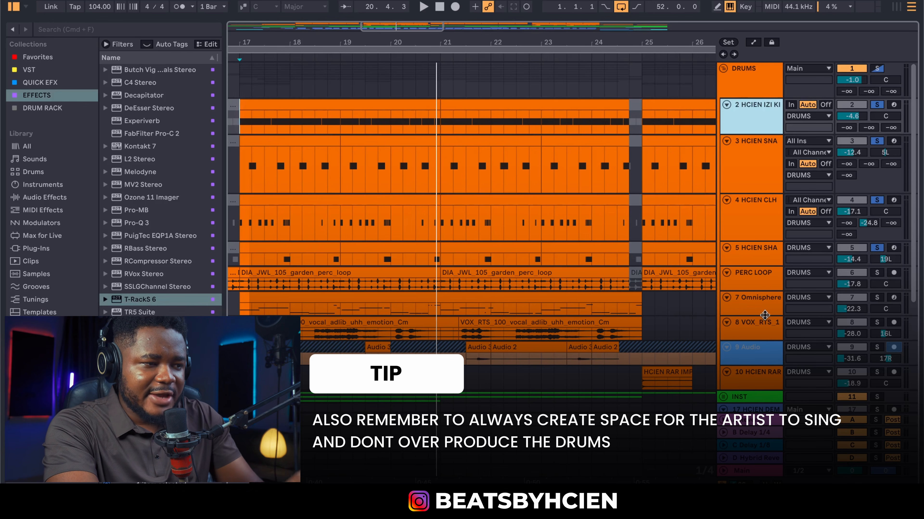
pyautogui.click(875, 275)
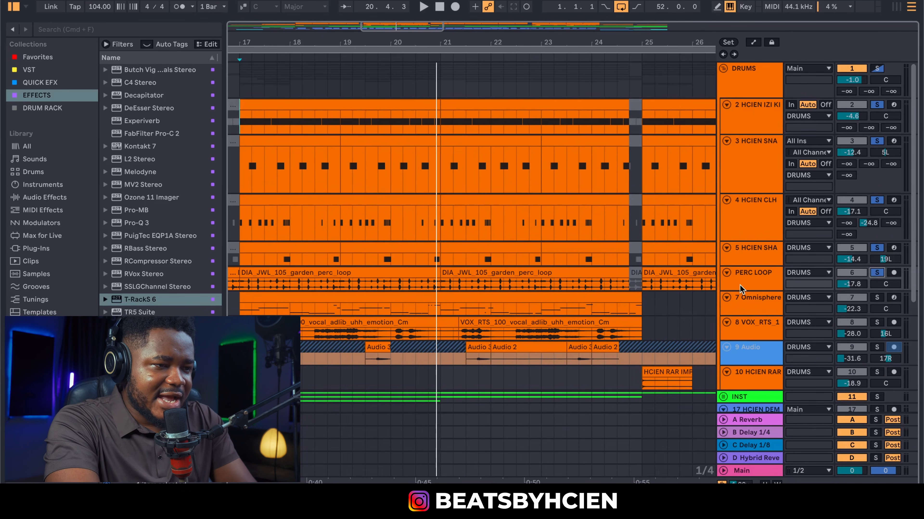
pyautogui.moveTo(741, 288); pyautogui.dragTo(737, 301)
# Play from the percussion loop at bar 17, then enlarge VOX_RTS_1 and add it to the solo
pyautogui.click(250, 296)
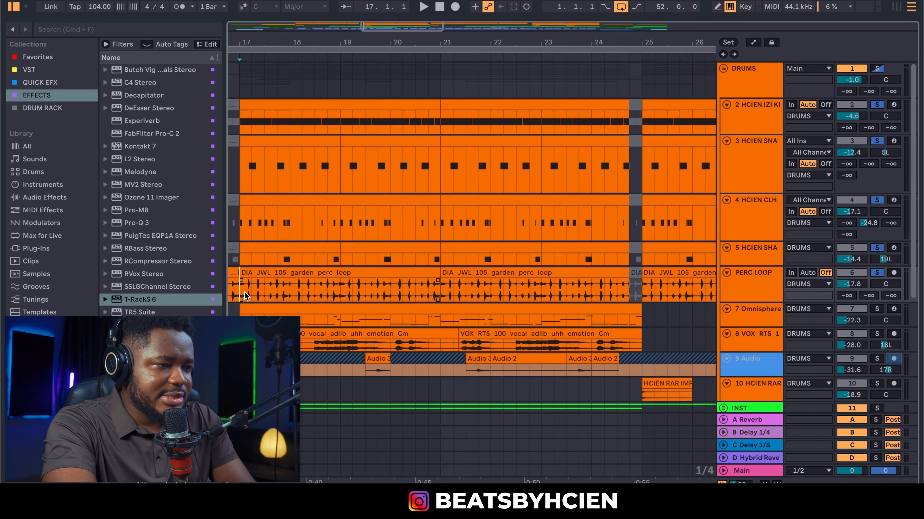
pyautogui.press('space')
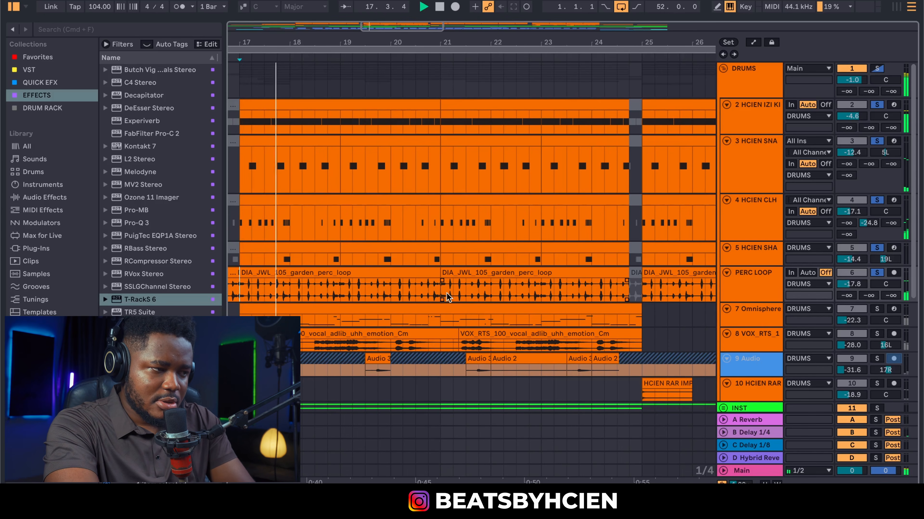
pyautogui.click(612, 295)
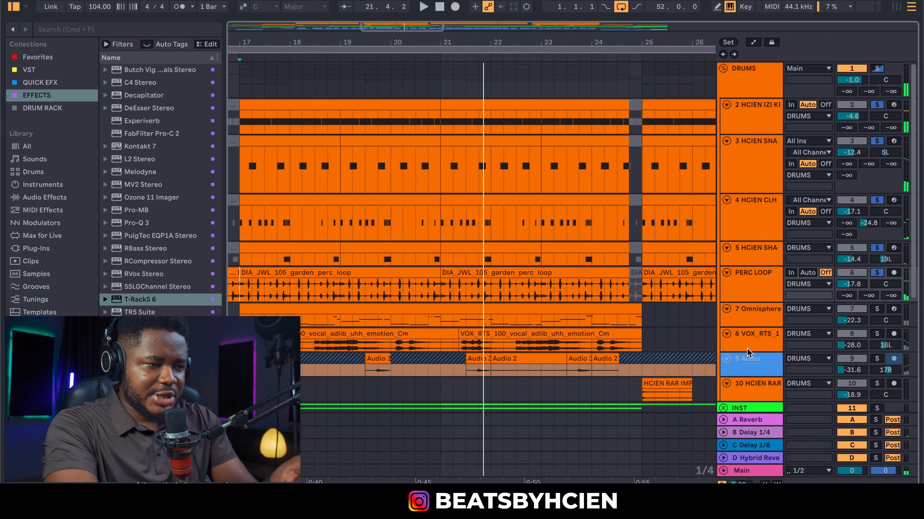
pyautogui.moveTo(747, 350); pyautogui.dragTo(747, 363)
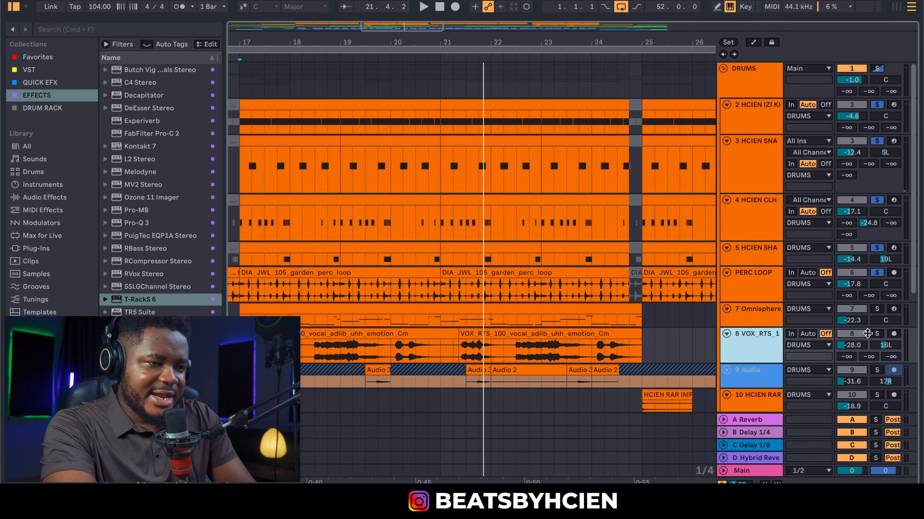
pyautogui.click(876, 333)
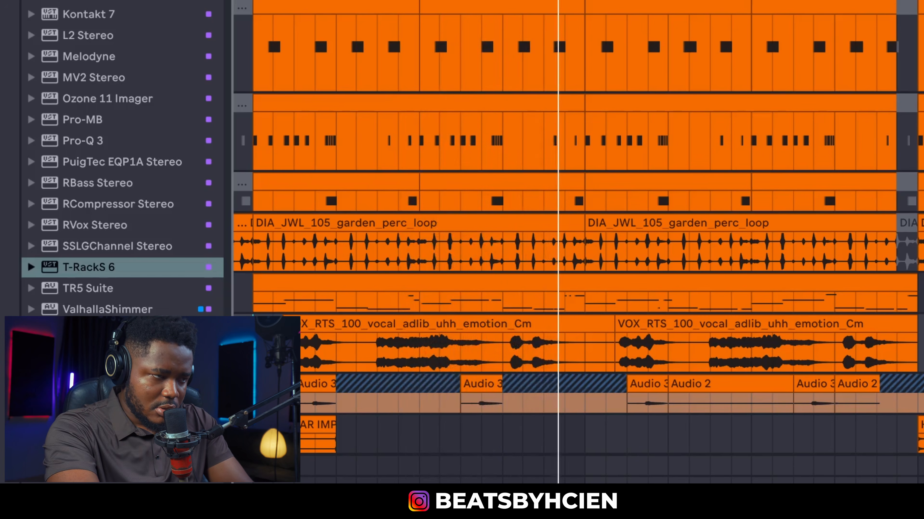
pyautogui.scroll(-6, 684, 255)
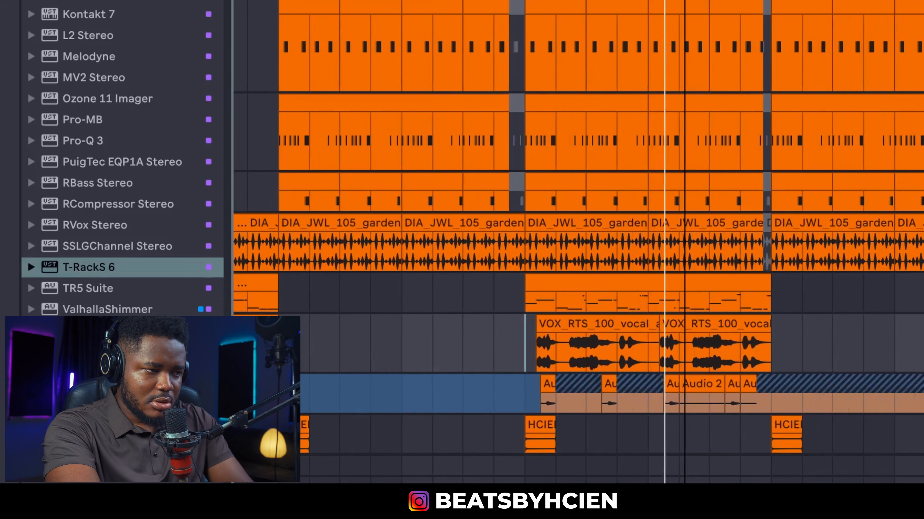
pyautogui.scroll(8, 684, 255)
pyautogui.scroll(3, 684, 255)
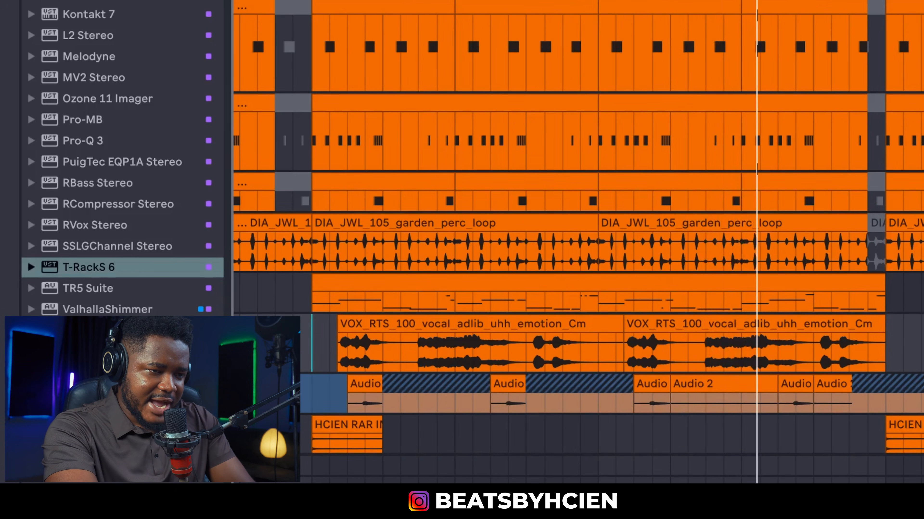
pyautogui.press('space')
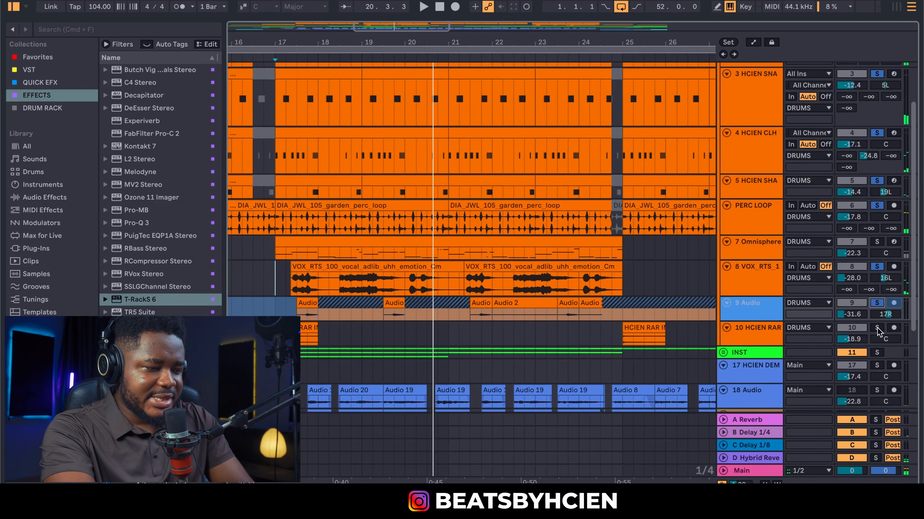
# Add HCIEN RAR to the solo, stop playback, then enlarge track 7 Omnisphere and select its MIDI clip
pyautogui.click(877, 328)
pyautogui.press('space')
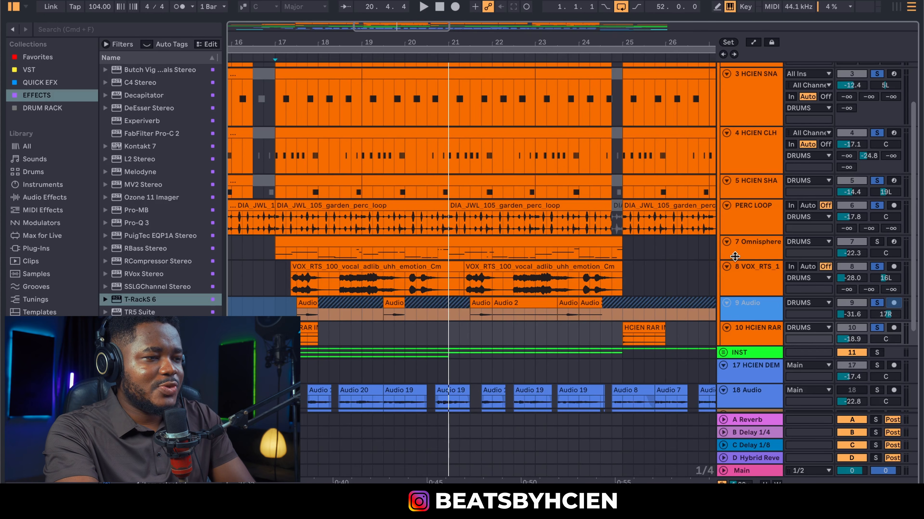
pyautogui.moveTo(735, 256); pyautogui.dragTo(736, 263)
pyautogui.scroll(5, 661, 274)
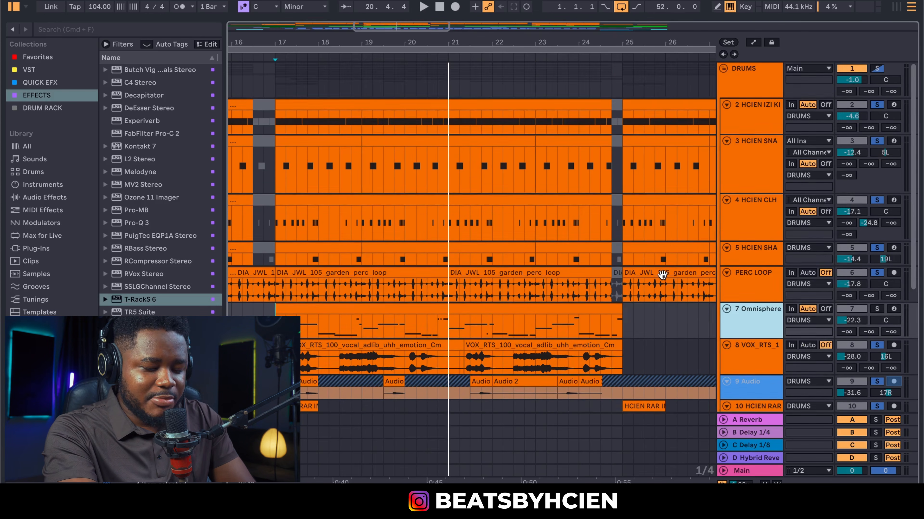
pyautogui.click(563, 311)
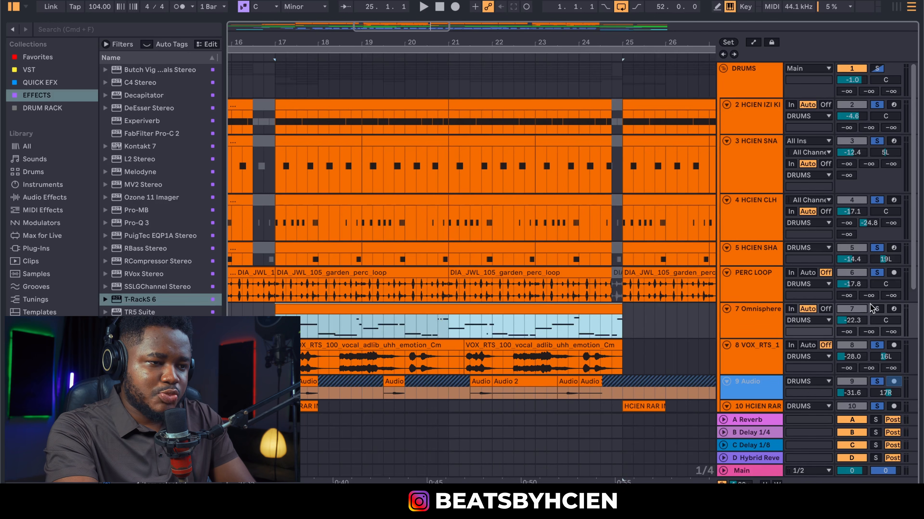
pyautogui.doubleClick(542, 311)
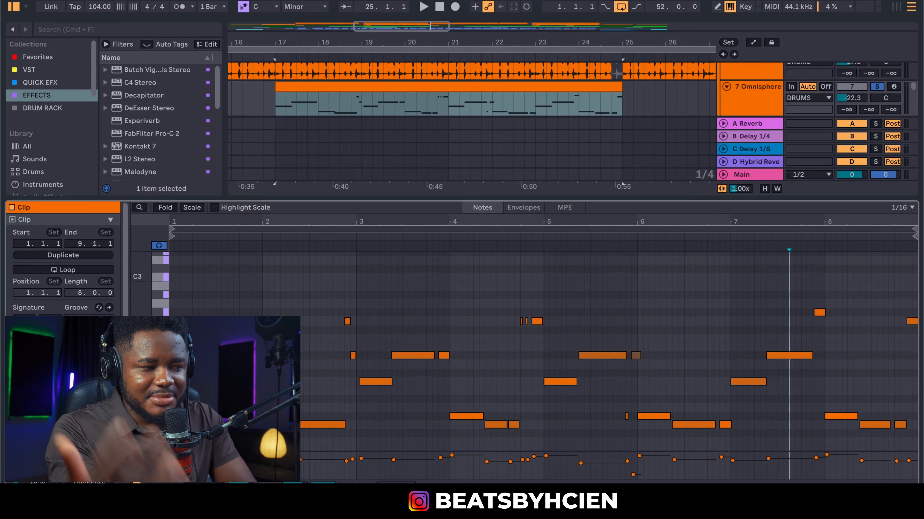
pyautogui.press('space')
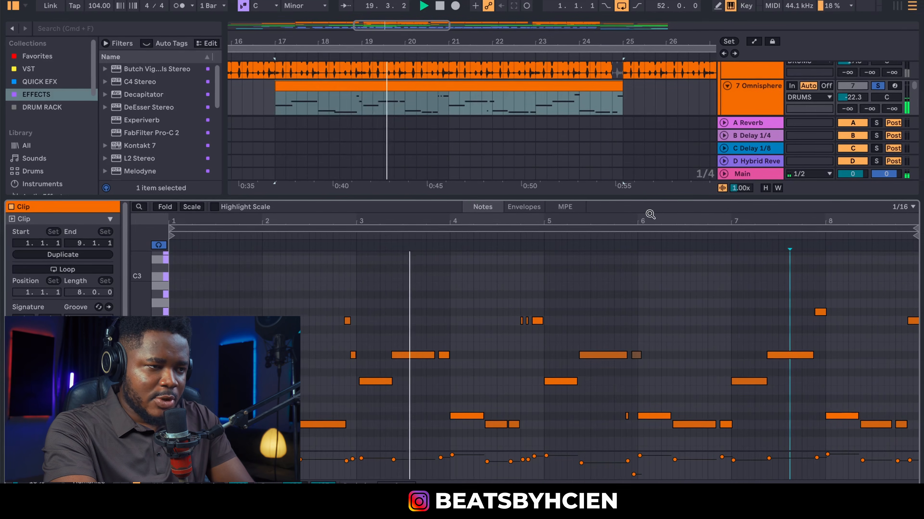
pyautogui.press('space')
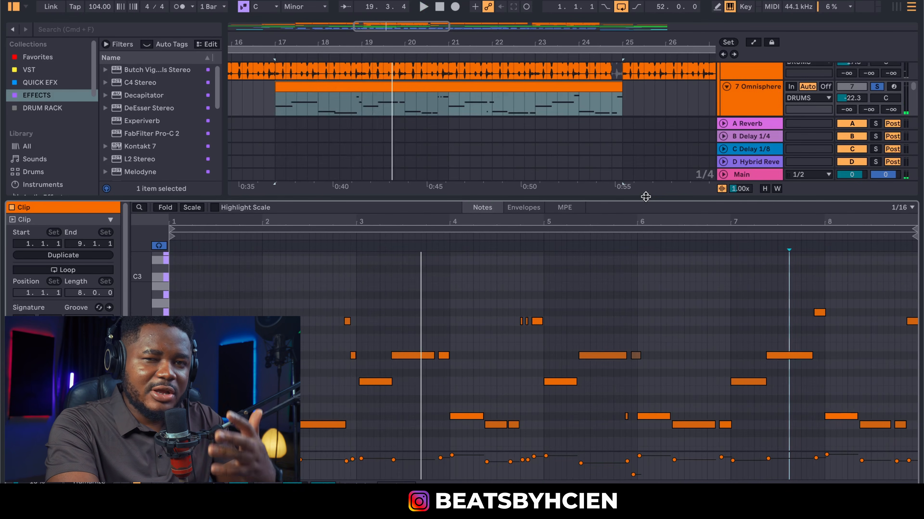
pyautogui.press('alt+super+l')
pyautogui.scroll(6, 649, 201)
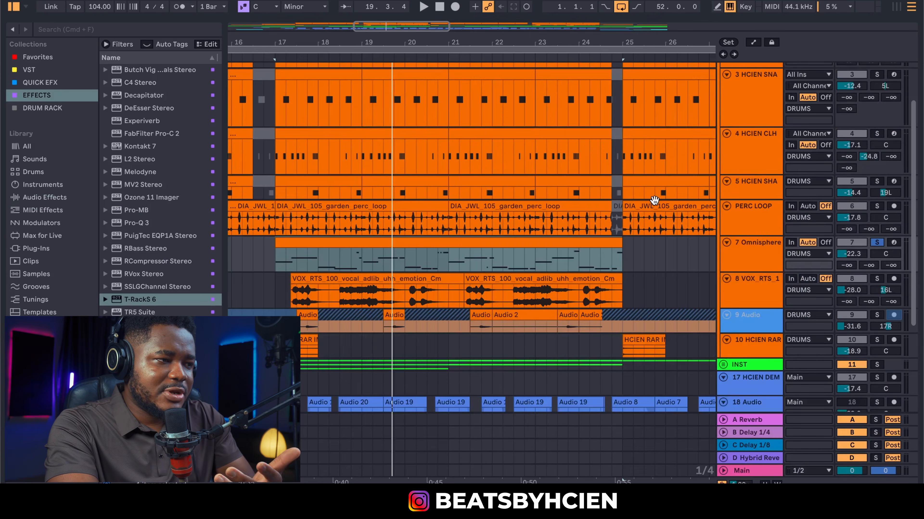
# Solo the DRUMS group, play from bar 17, and zoom out to the whole arrangement
pyautogui.click(876, 68)
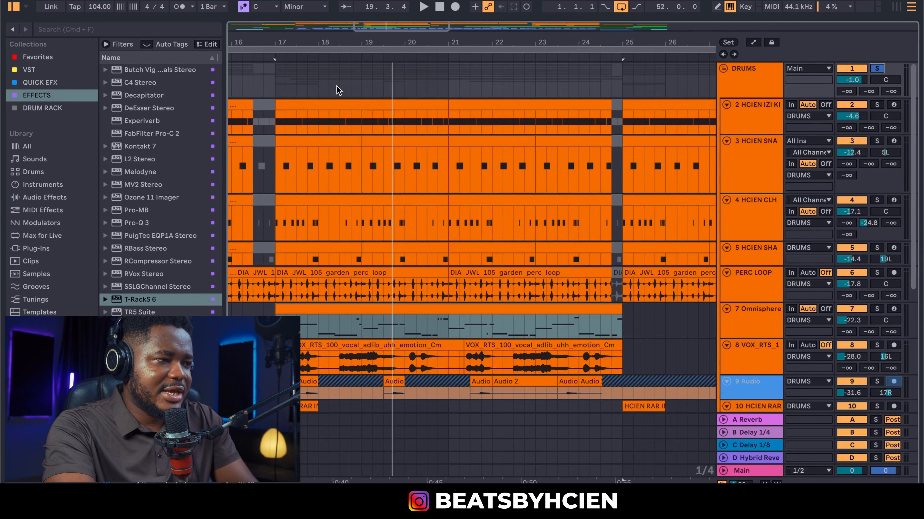
pyautogui.click(275, 73)
pyautogui.press('space')
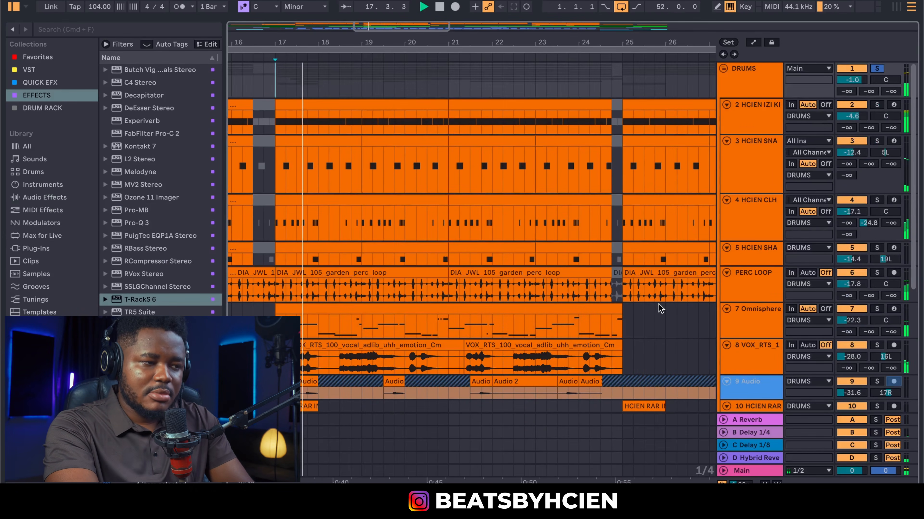
pyautogui.scroll(-3, 651, 291)
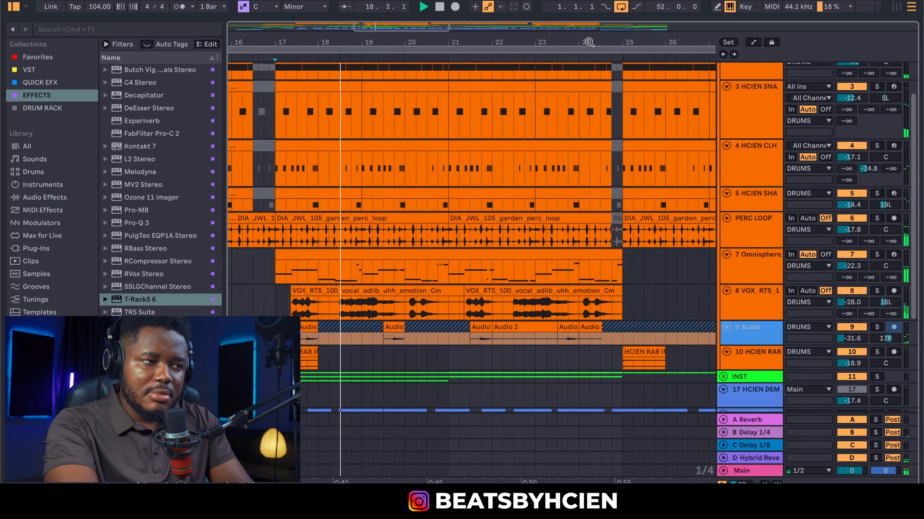
pyautogui.moveTo(589, 42); pyautogui.dragTo(469, 11)
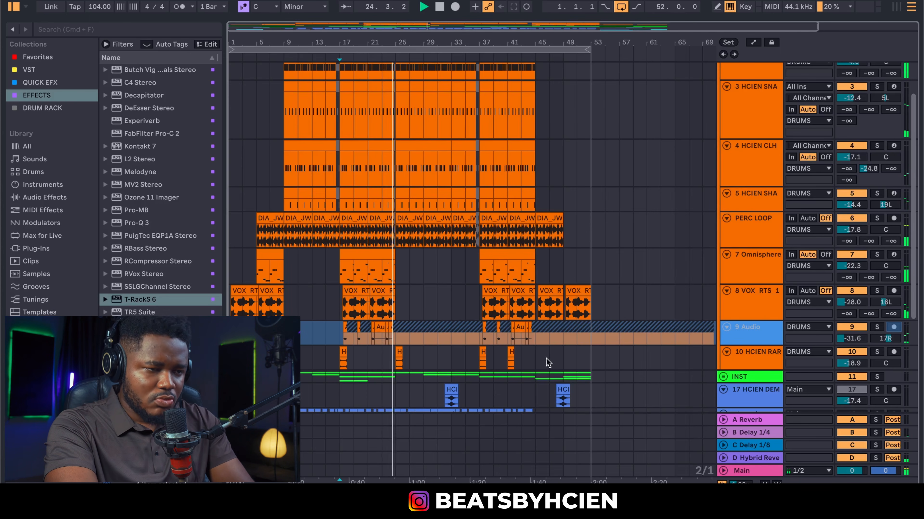
# Stop playback, add the CORRECTED track to the solo, and replay from bar 17 to bar 24
pyautogui.scroll(-5, 384, 359)
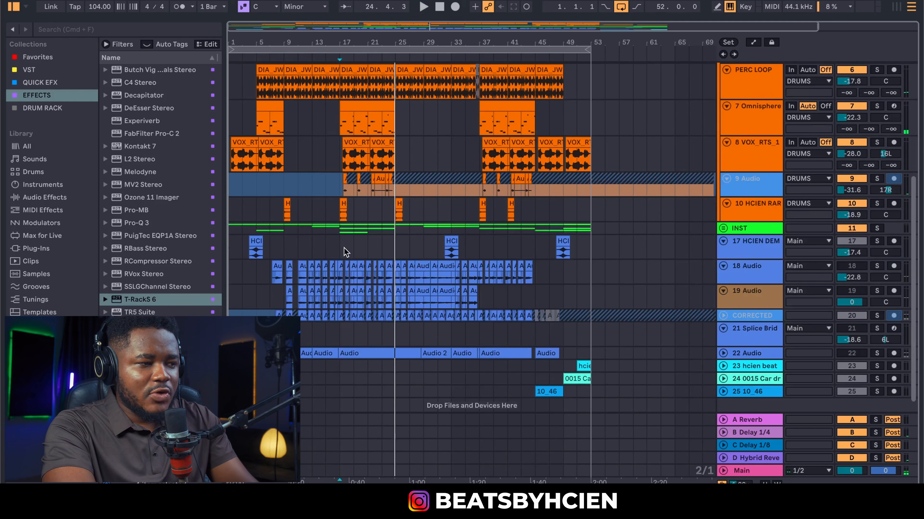
pyautogui.press('space')
pyautogui.click(877, 316)
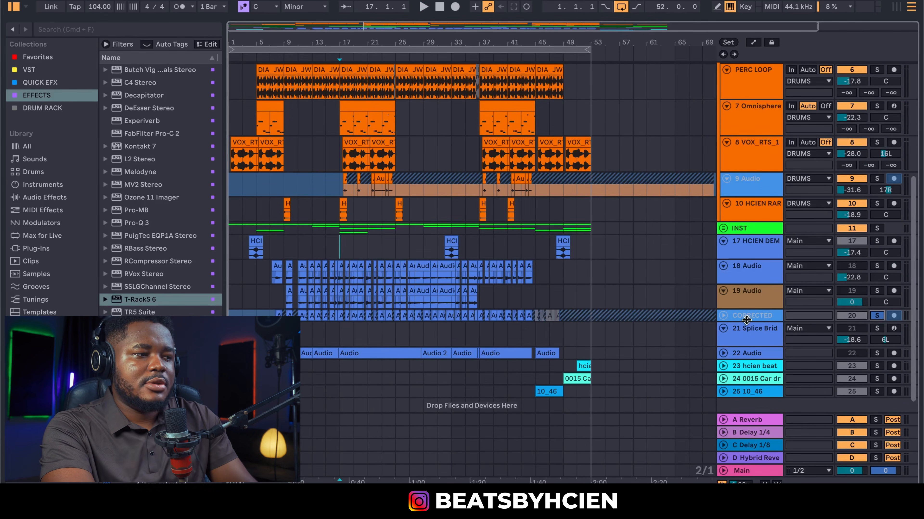
pyautogui.press('space')
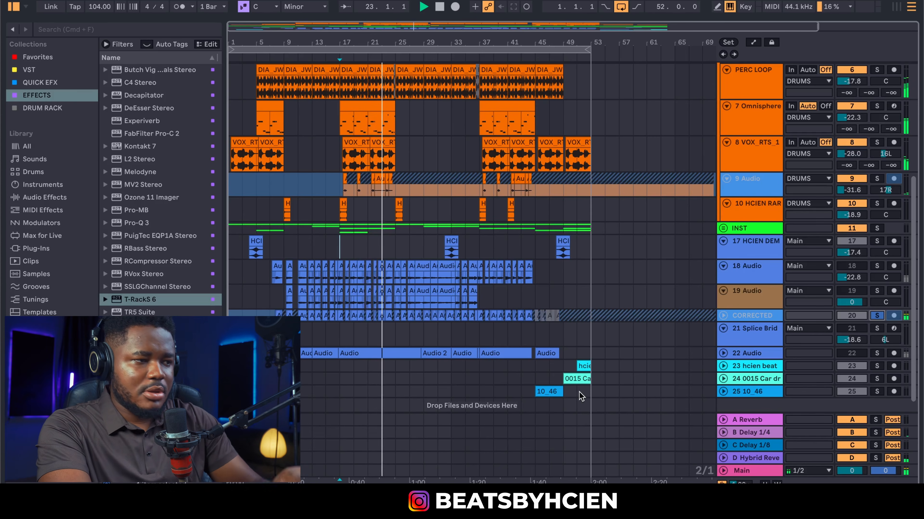
pyautogui.scroll(3, 618, 360)
pyautogui.scroll(1, 710, 349)
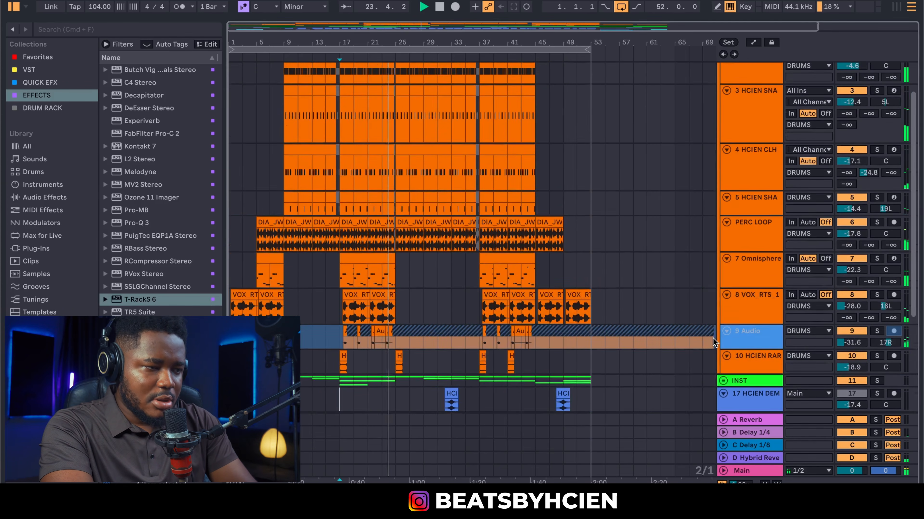
pyautogui.scroll(-4, 713, 338)
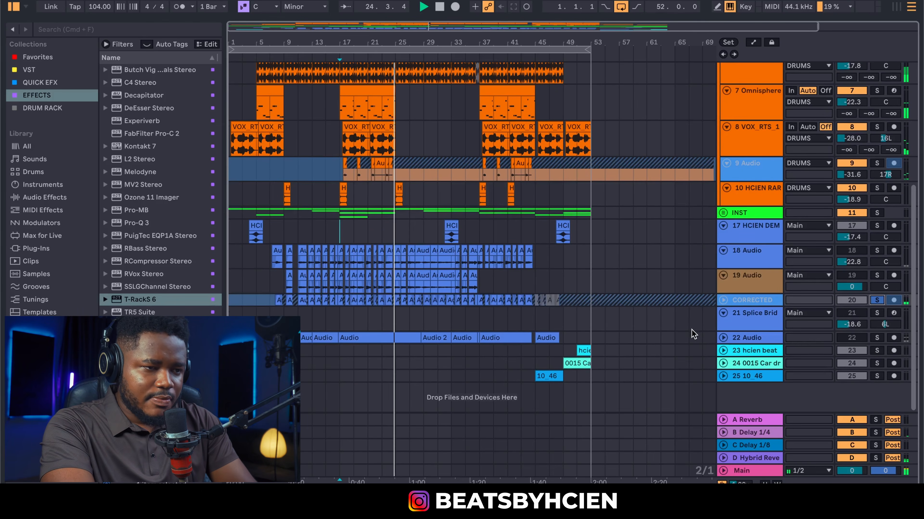
pyautogui.scroll(6, 664, 313)
# Open the DRUMS group's NLS Buss (Trim 1.7), review it, and close its window
pyautogui.doubleClick(759, 87)
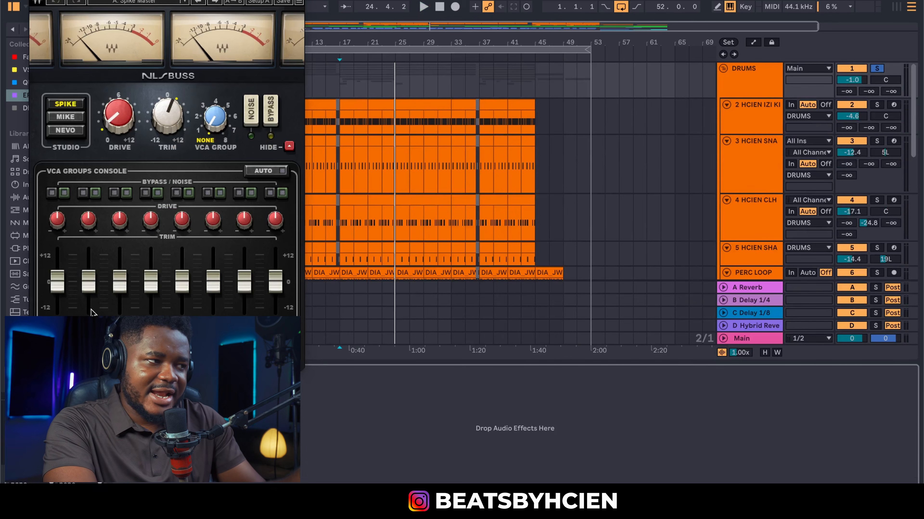
pyautogui.moveTo(120, 129)
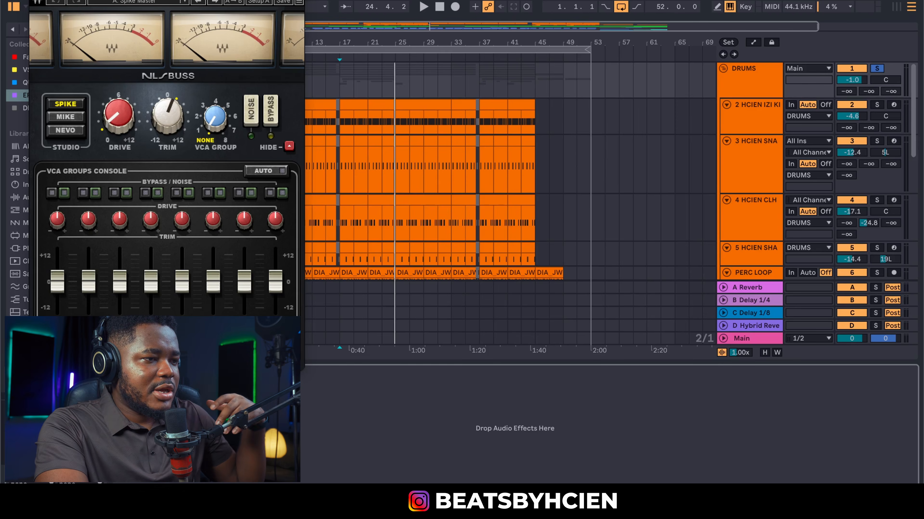
pyautogui.click(35, 2)
pyautogui.scroll(-10, 583, 198)
# Add T-RackS 6 to the Main track and load the A New Touch mastering preset
pyautogui.click(731, 339)
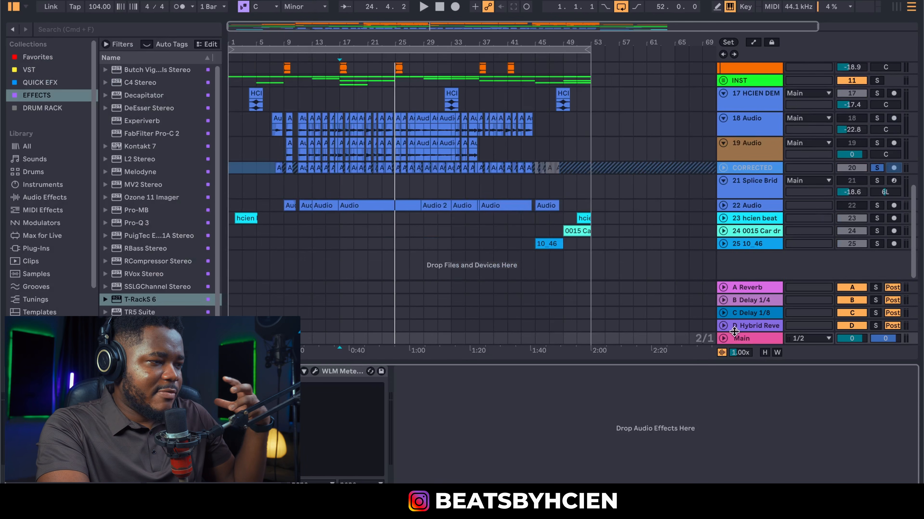
pyautogui.click(151, 300)
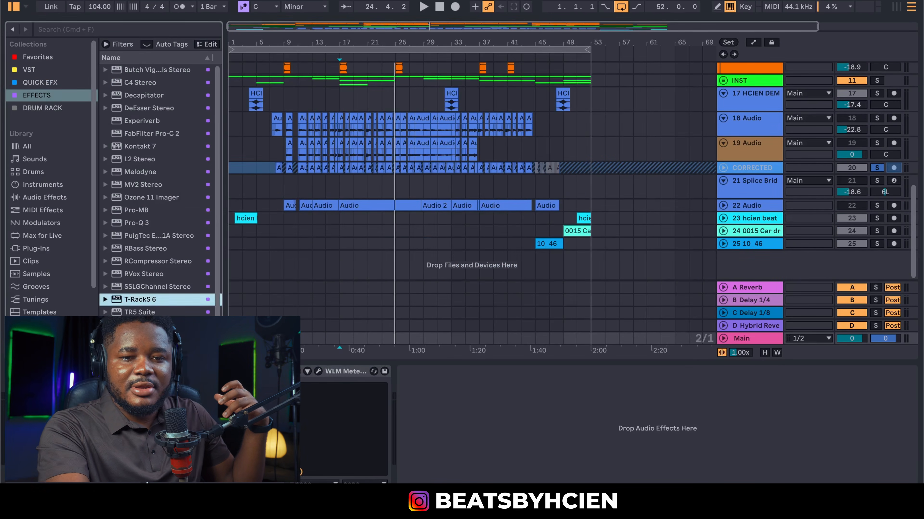
pyautogui.moveTo(151, 300); pyautogui.dragTo(147, 418)
pyautogui.click(100, 16)
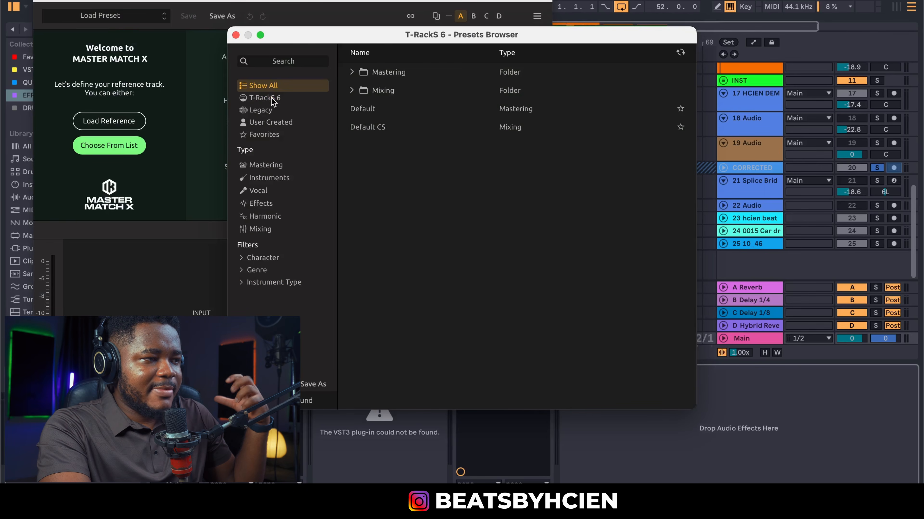
pyautogui.click(270, 99)
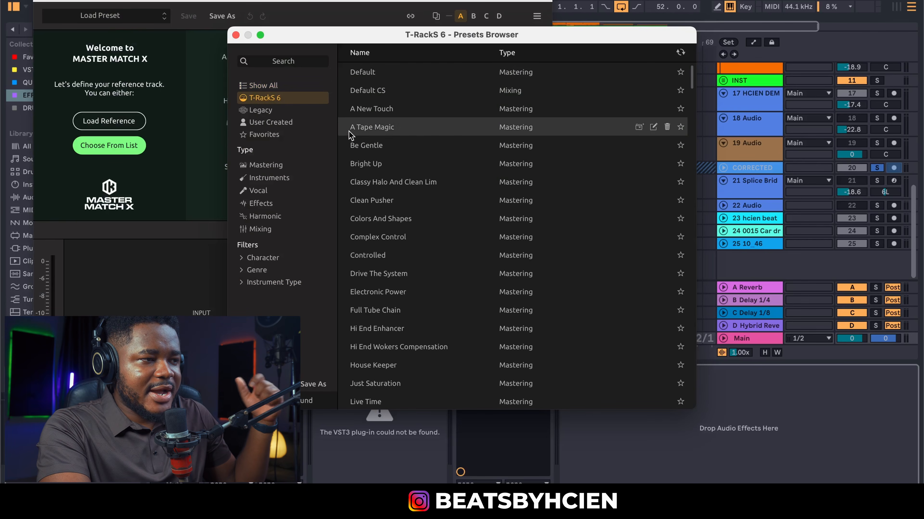
pyautogui.click(363, 109)
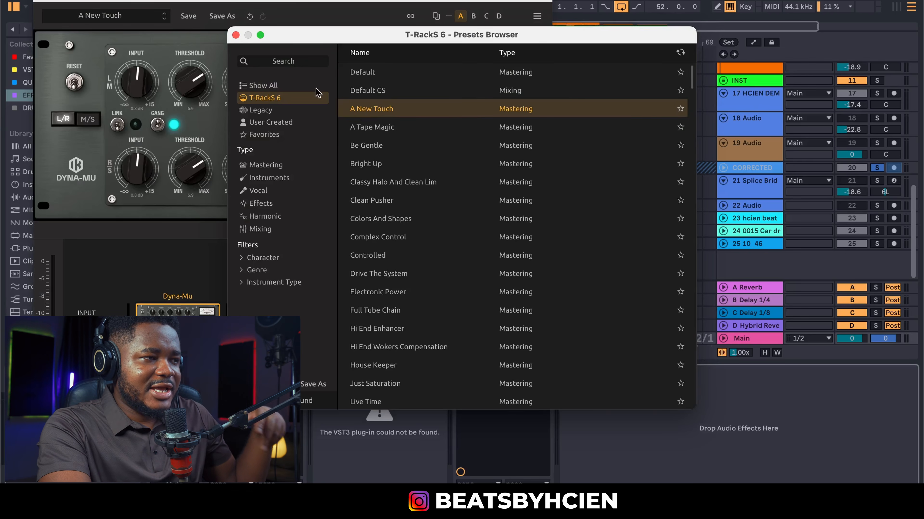
pyautogui.click(236, 34)
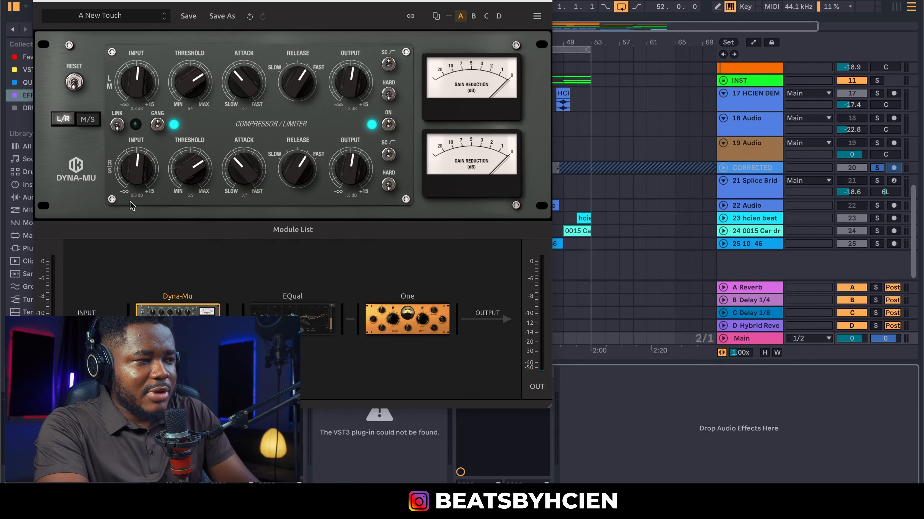
# Play with CORRECTED unsoloed and raise the Volume on T-RackS 6's One processor
pyautogui.press('space')
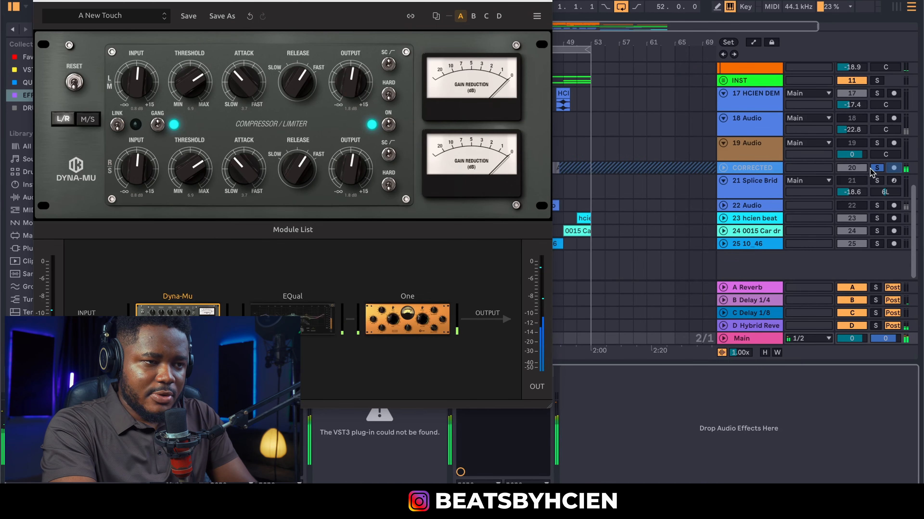
pyautogui.click(877, 168)
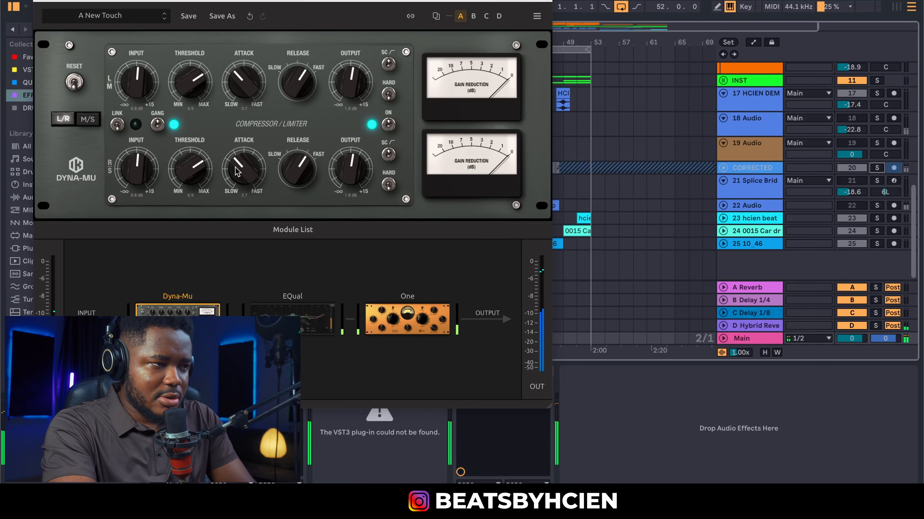
pyautogui.click(413, 320)
pyautogui.moveTo(383, 8); pyautogui.dragTo(581, 11)
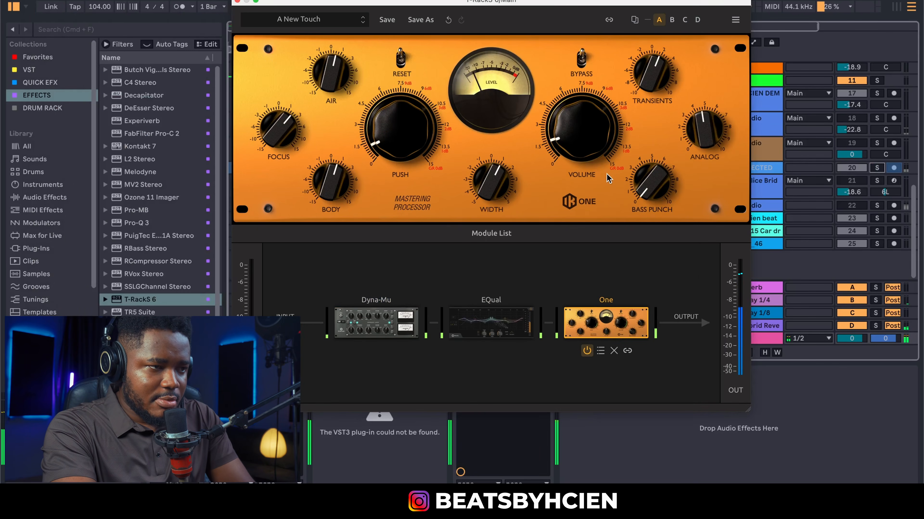
pyautogui.moveTo(589, 125); pyautogui.dragTo(586, 104)
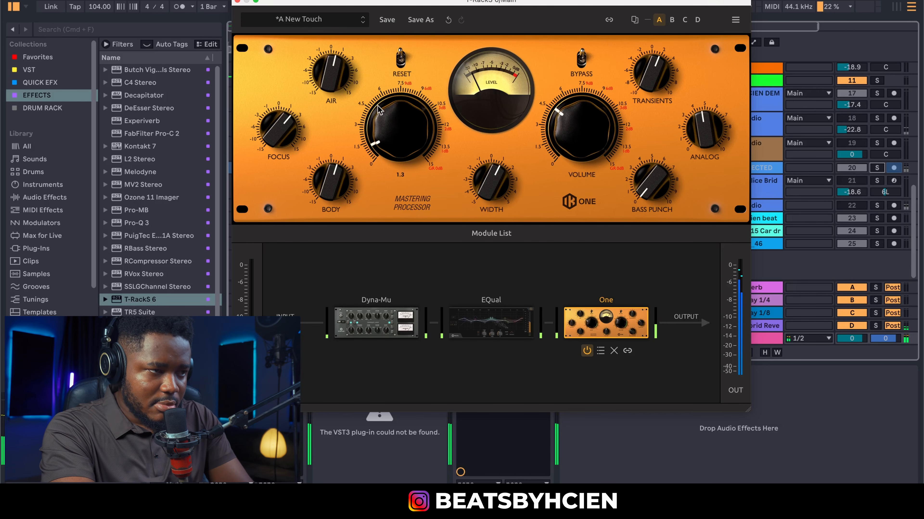